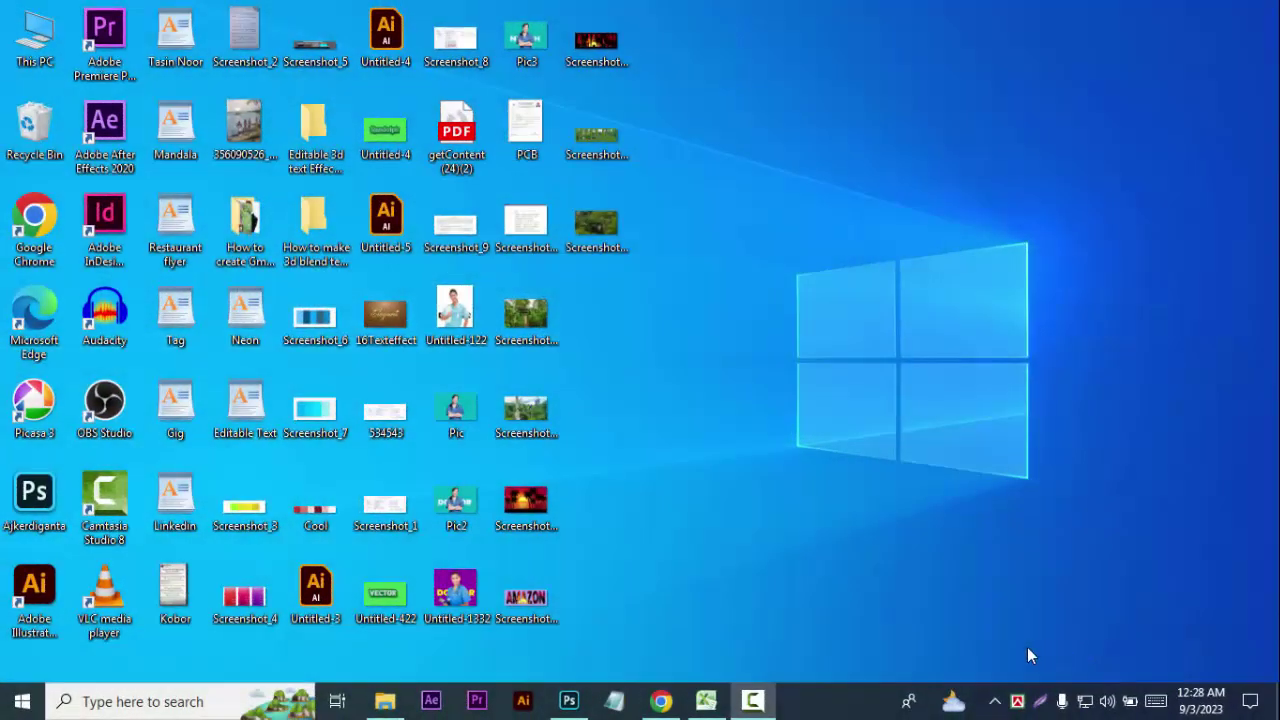
Create a new blank white 1280 × 720 px, 72 ppi document in Photoshop
{"action": "left_click", "coordinate": [569, 703]}
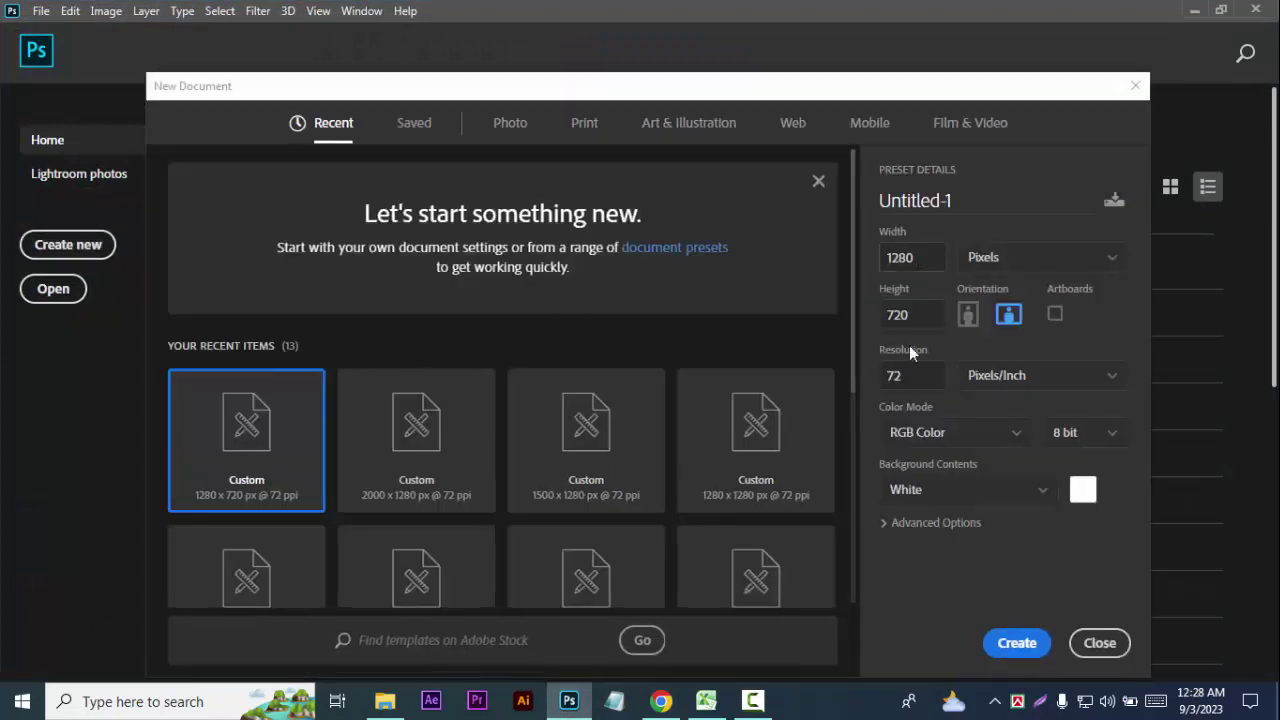
{"action": "left_click", "coordinate": [1017, 643]}
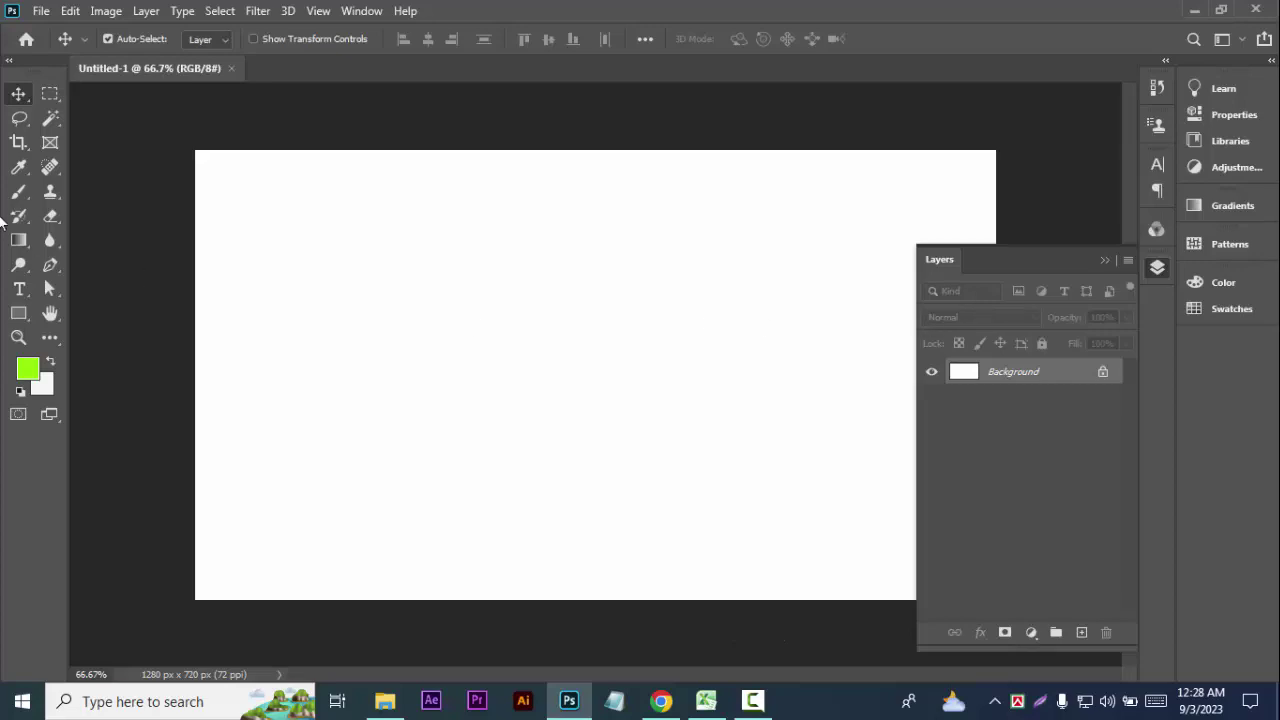
Open pexels-molly-champion-784148.jpg from Downloads and drag it into the blank document as Layer 1
{"action": "left_click", "coordinate": [41, 11]}
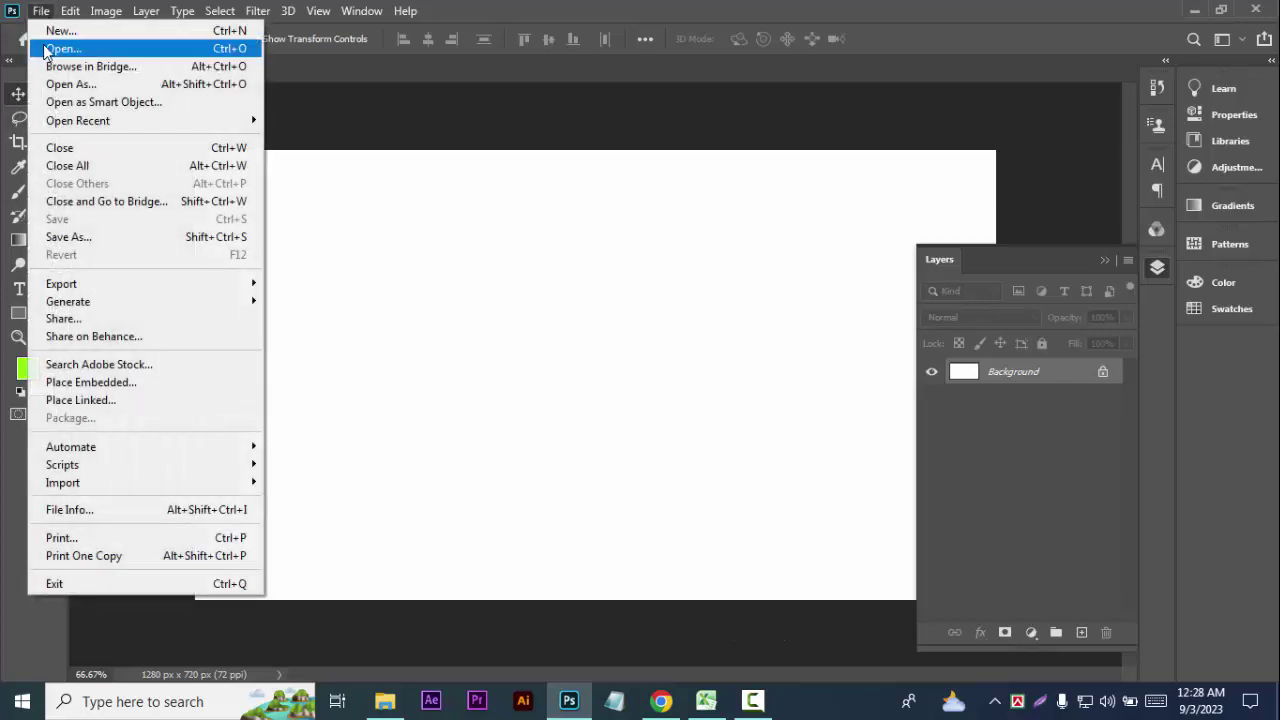
{"action": "left_click", "coordinate": [47, 48]}
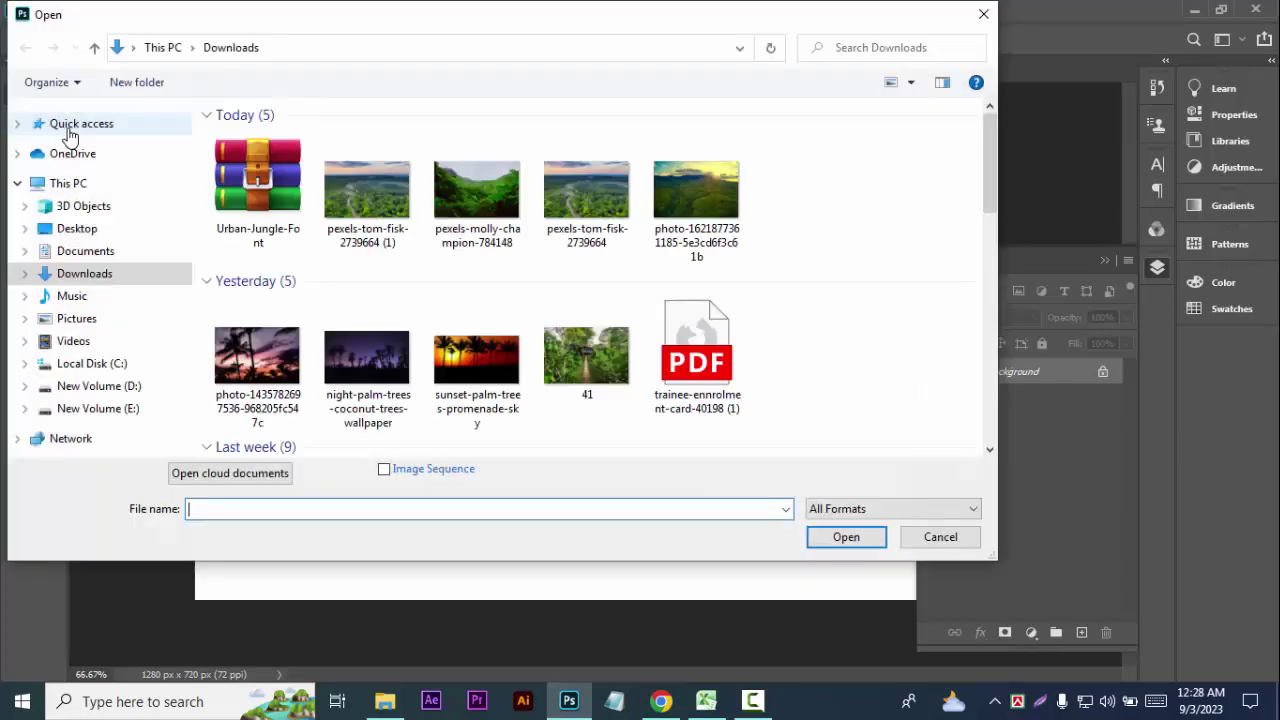
{"action": "double_click", "coordinate": [450, 192]}
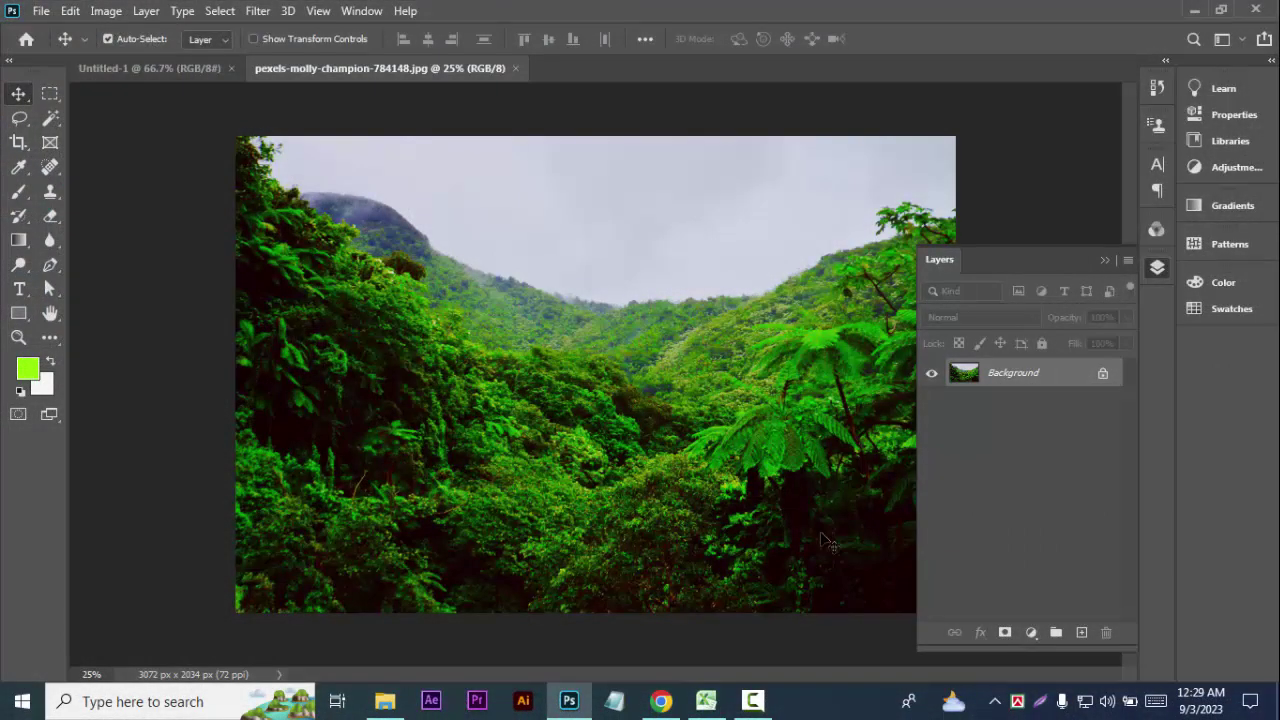
{"action": "left_click_drag", "start_coordinate": [345, 398], "coordinate": [468, 356]}
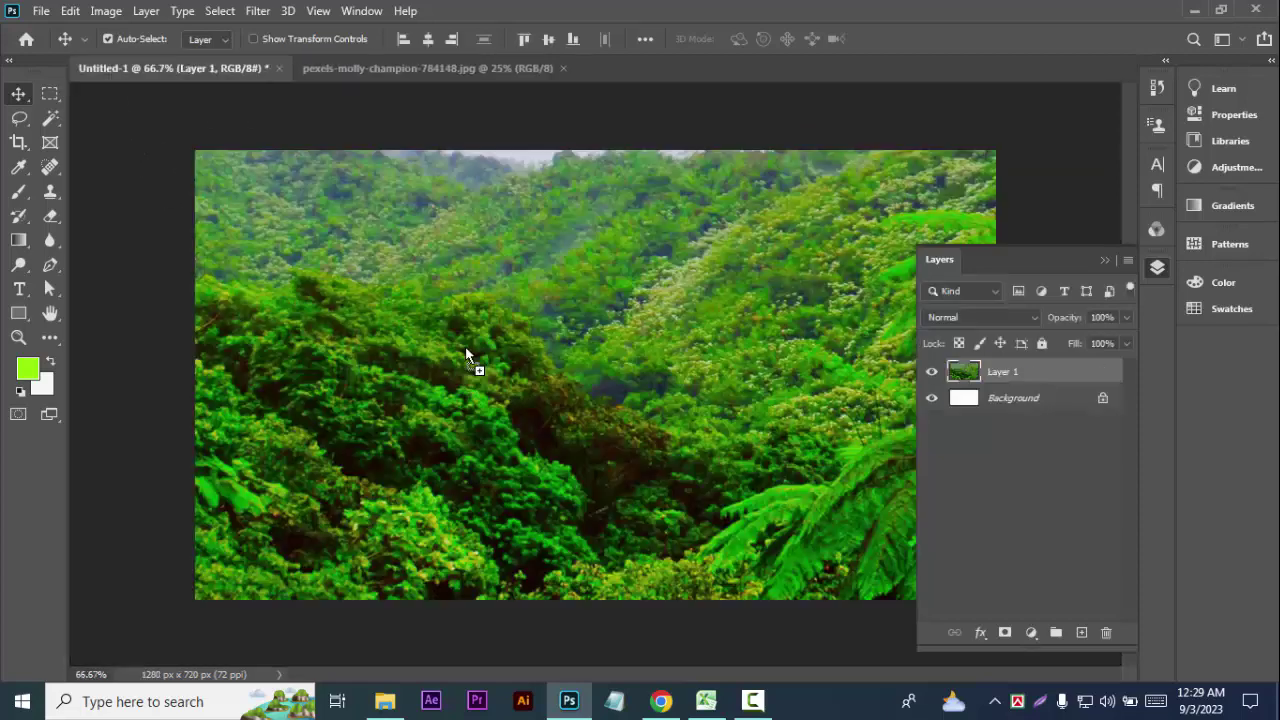
Free-transform the jungle photo to about 50% so it fills the whole 1280 × 720 canvas
{"action": "left_click", "coordinate": [1105, 261]}
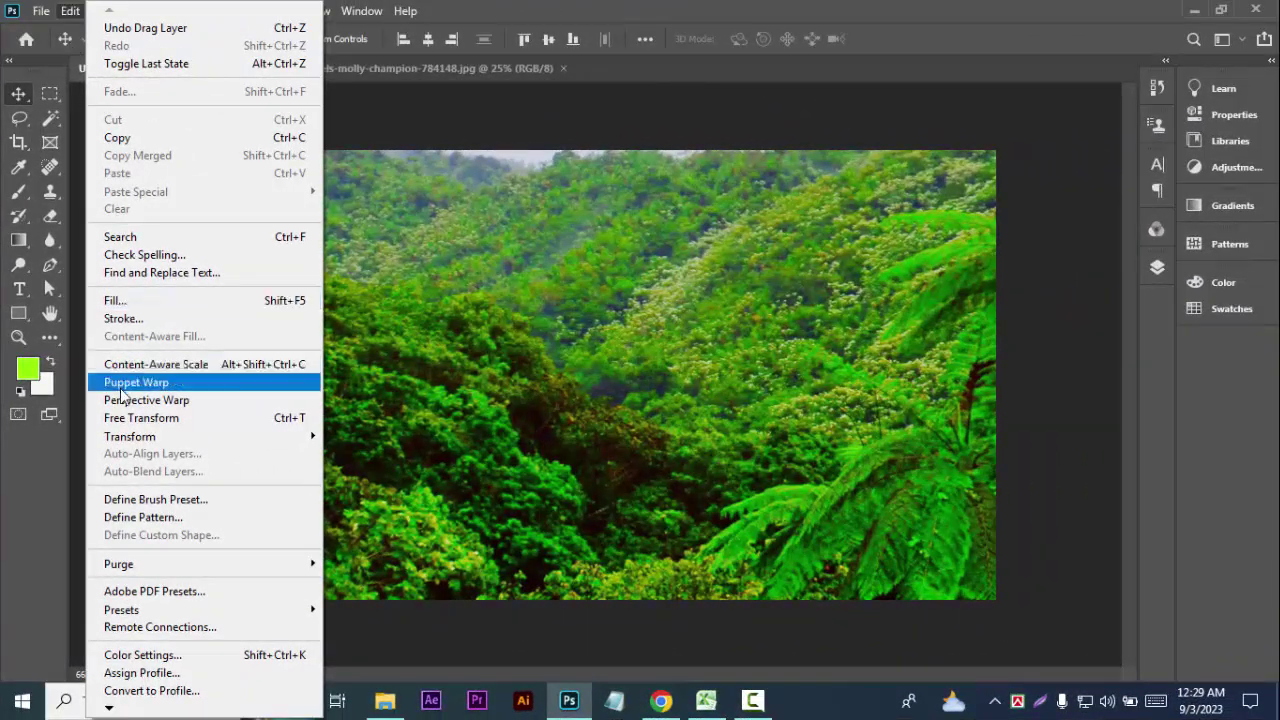
{"action": "left_click", "coordinate": [131, 420]}
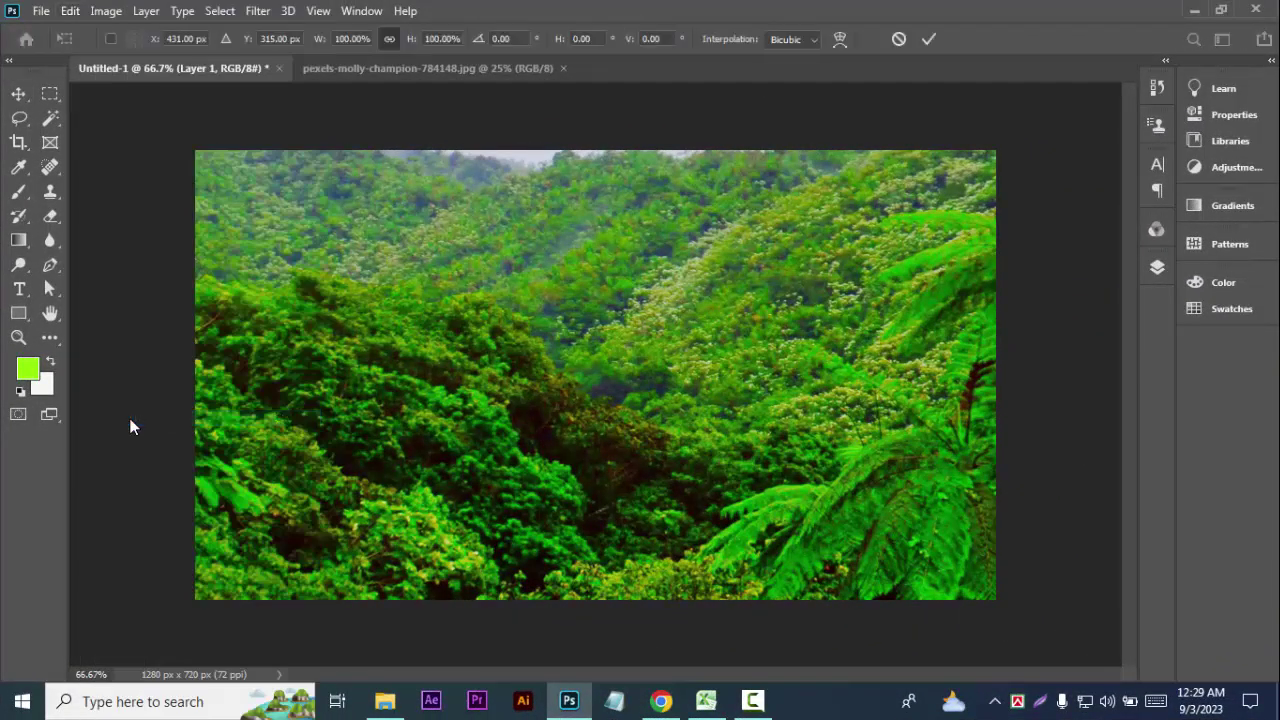
{"action": "key", "text": "ctrl+minus"}
{"action": "key", "text": "ctrl+minus"}
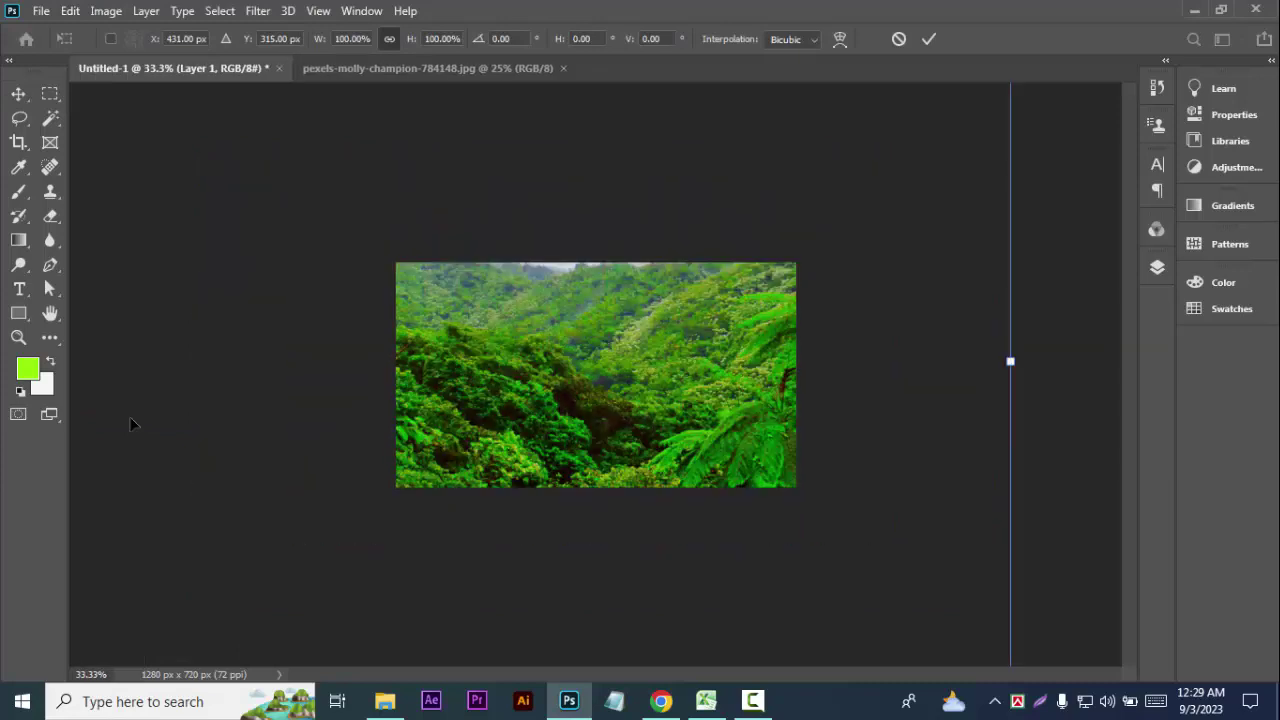
{"action": "left_click_drag", "start_coordinate": [726, 446], "coordinate": [591, 290]}
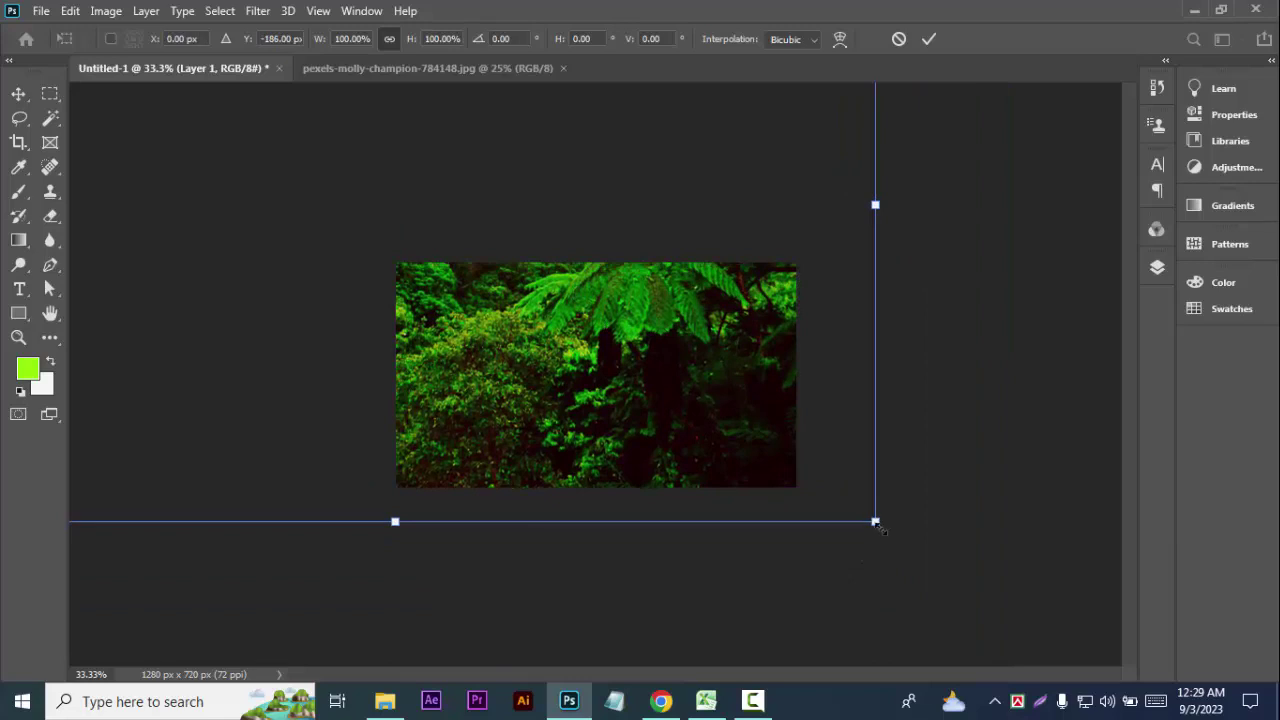
{"action": "mouse_move", "coordinate": [875, 522]}
{"action": "left_mouse_down"}
{"action": "mouse_move", "coordinate": [572, 310]}
{"action": "mouse_move", "coordinate": [723, 498]}
{"action": "left_mouse_up"}
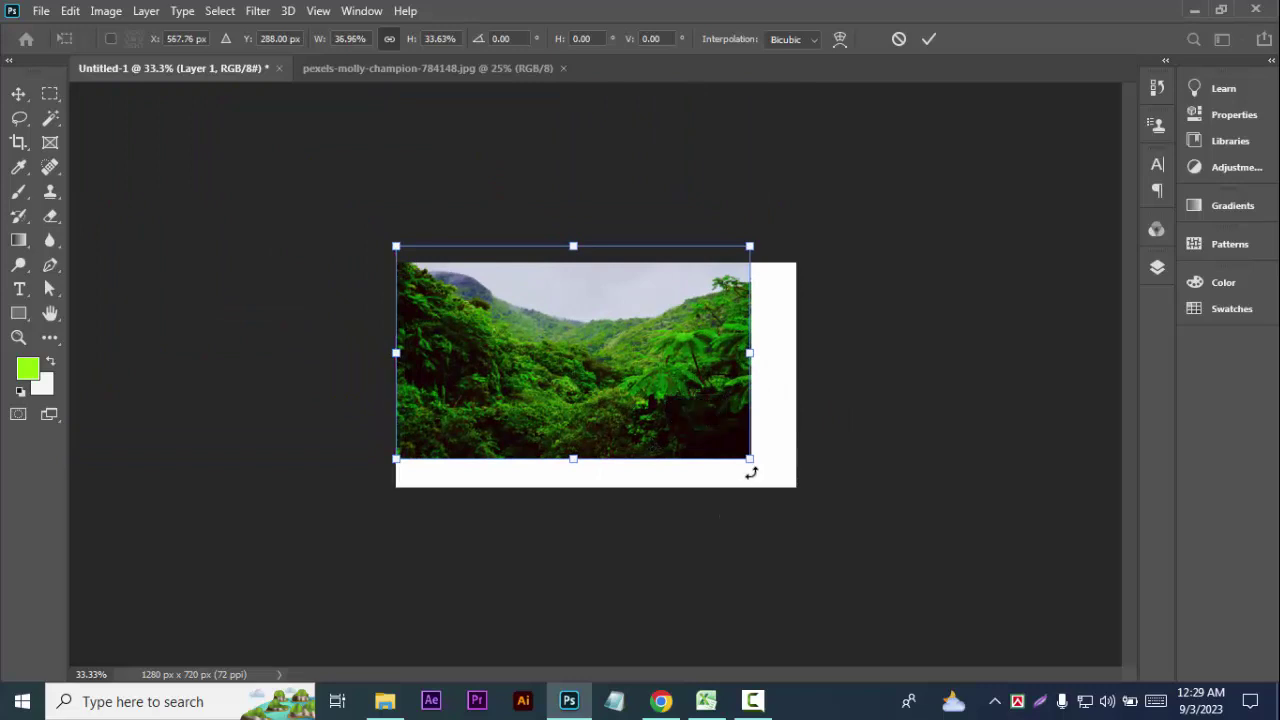
{"action": "left_click_drag", "start_coordinate": [751, 470], "coordinate": [816, 506]}
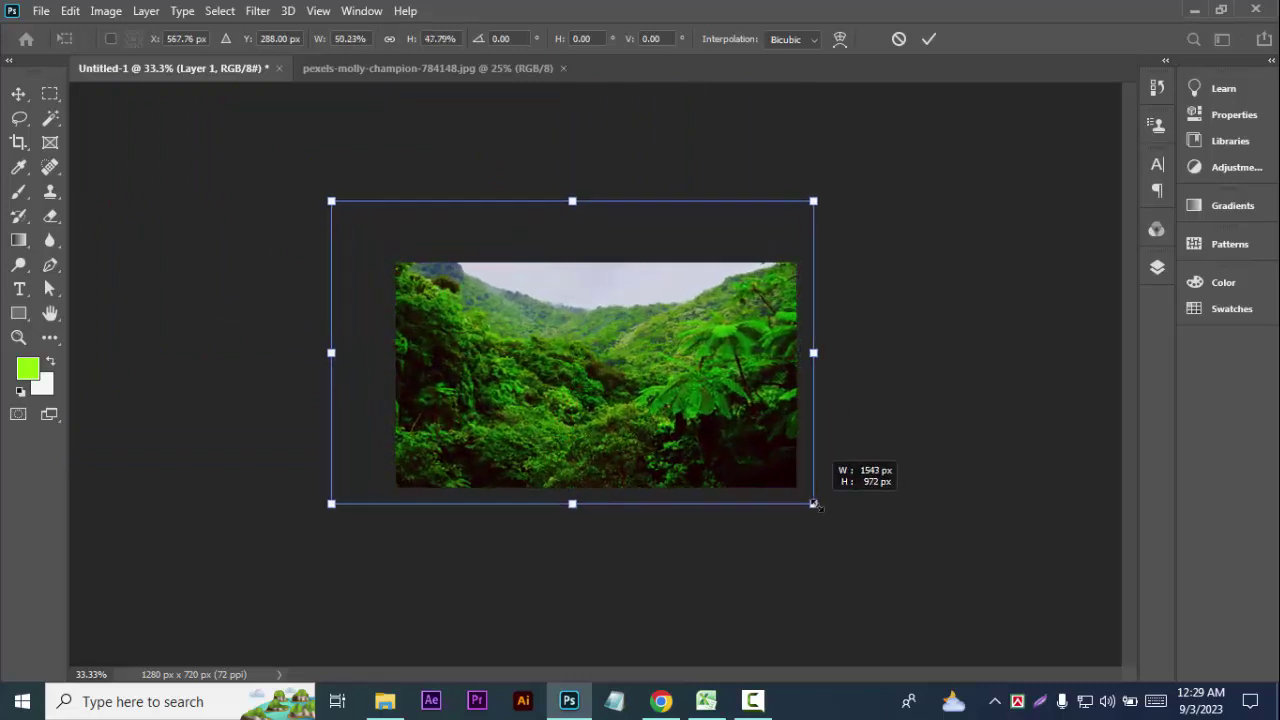
{"action": "left_click_drag", "start_coordinate": [758, 446], "coordinate": [758, 456]}
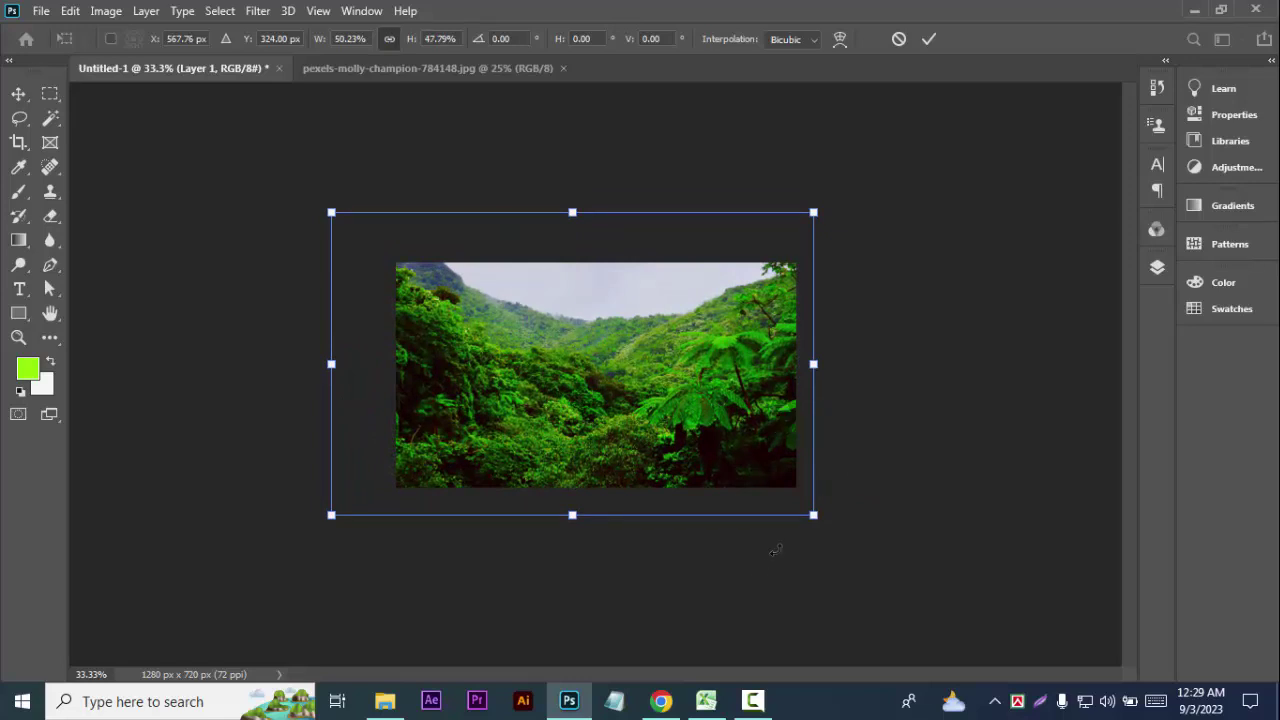
{"action": "left_click", "coordinate": [929, 40]}
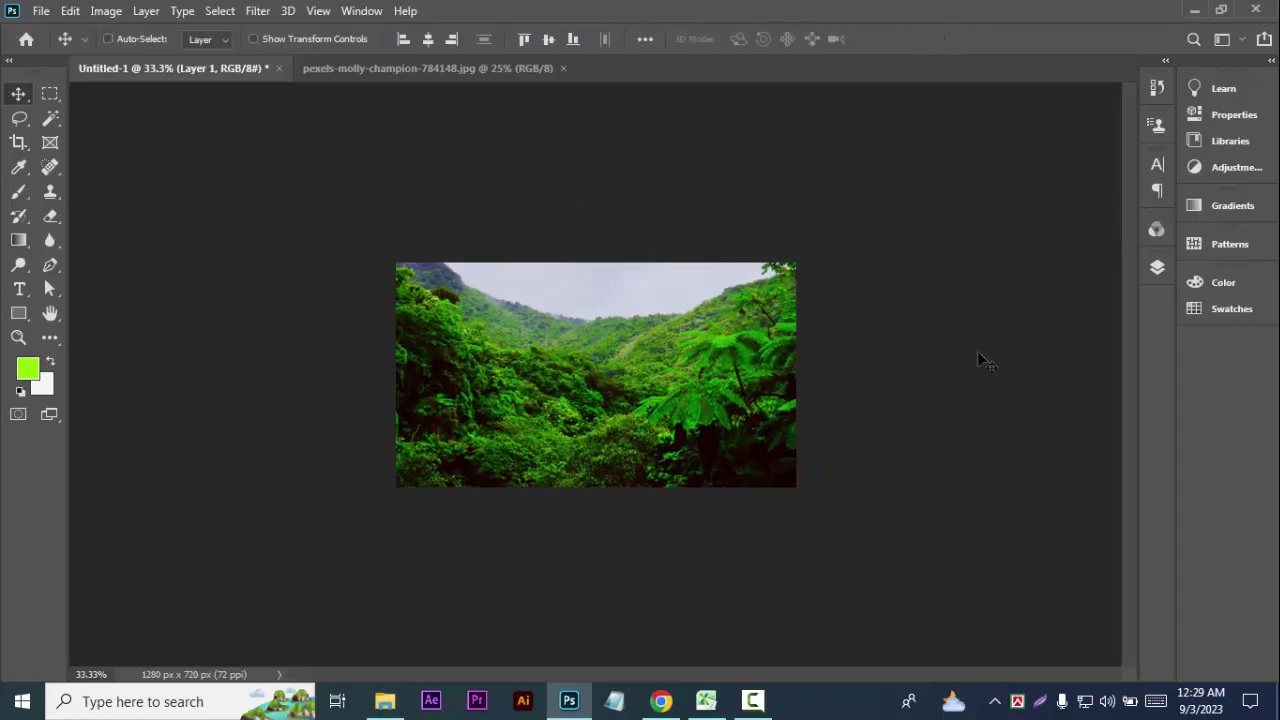
Nudge the jungle photo 42 px right and convert Layer 1 to a Smart Object
{"action": "key", "text": "ctrl+plus"}
{"action": "key", "text": "ctrl+plus"}
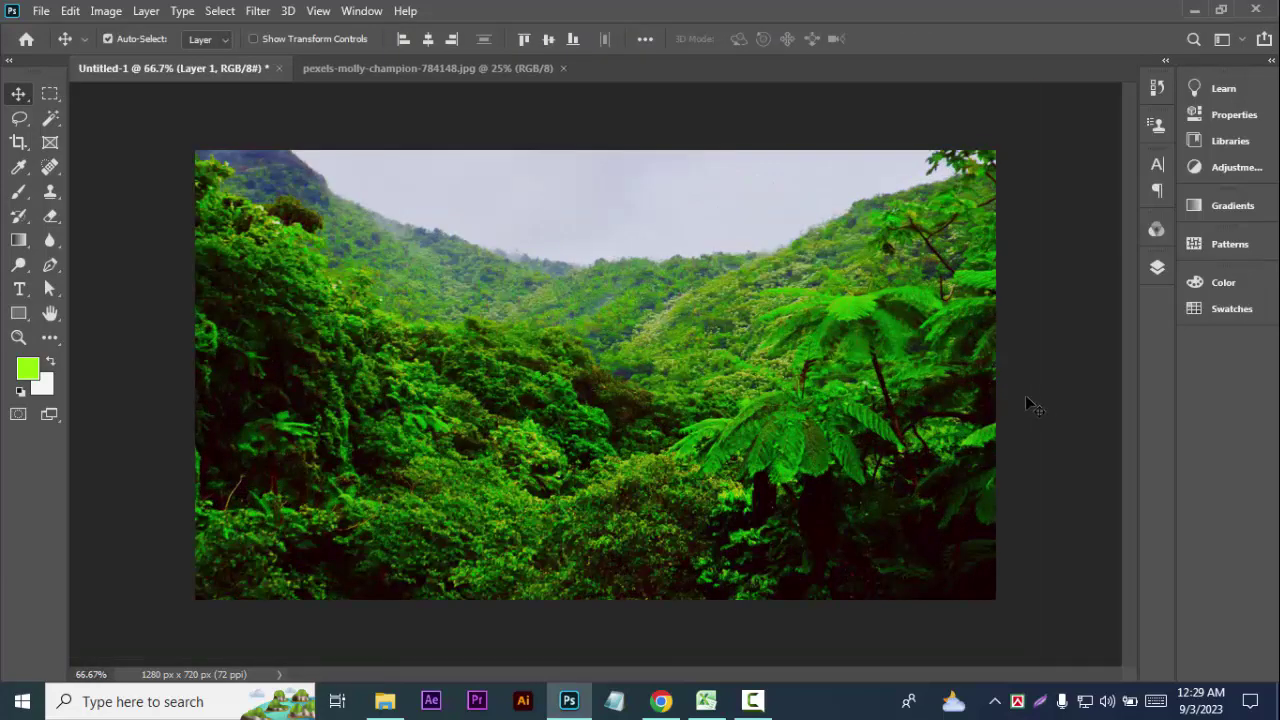
{"action": "mouse_move", "coordinate": [853, 404]}
{"action": "left_mouse_down"}
{"action": "mouse_move", "coordinate": [915, 404]}
{"action": "mouse_move", "coordinate": [912, 390]}
{"action": "left_mouse_up"}
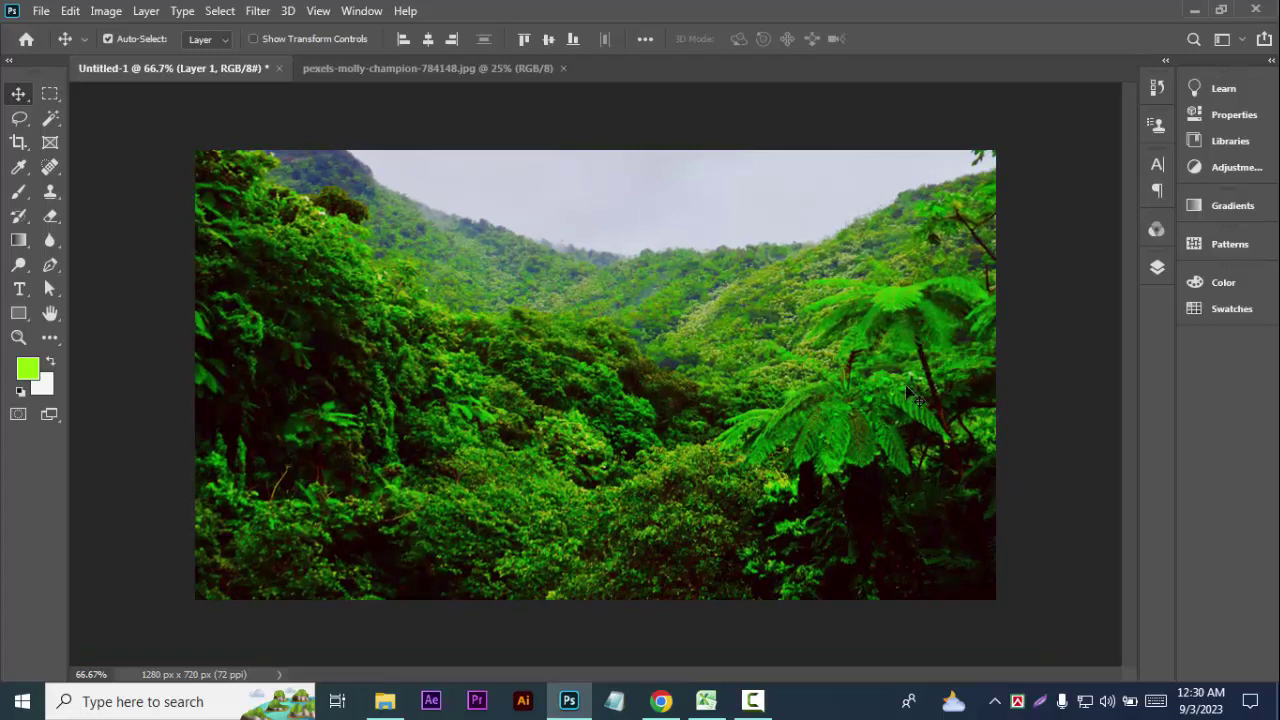
{"action": "left_click", "coordinate": [1156, 270]}
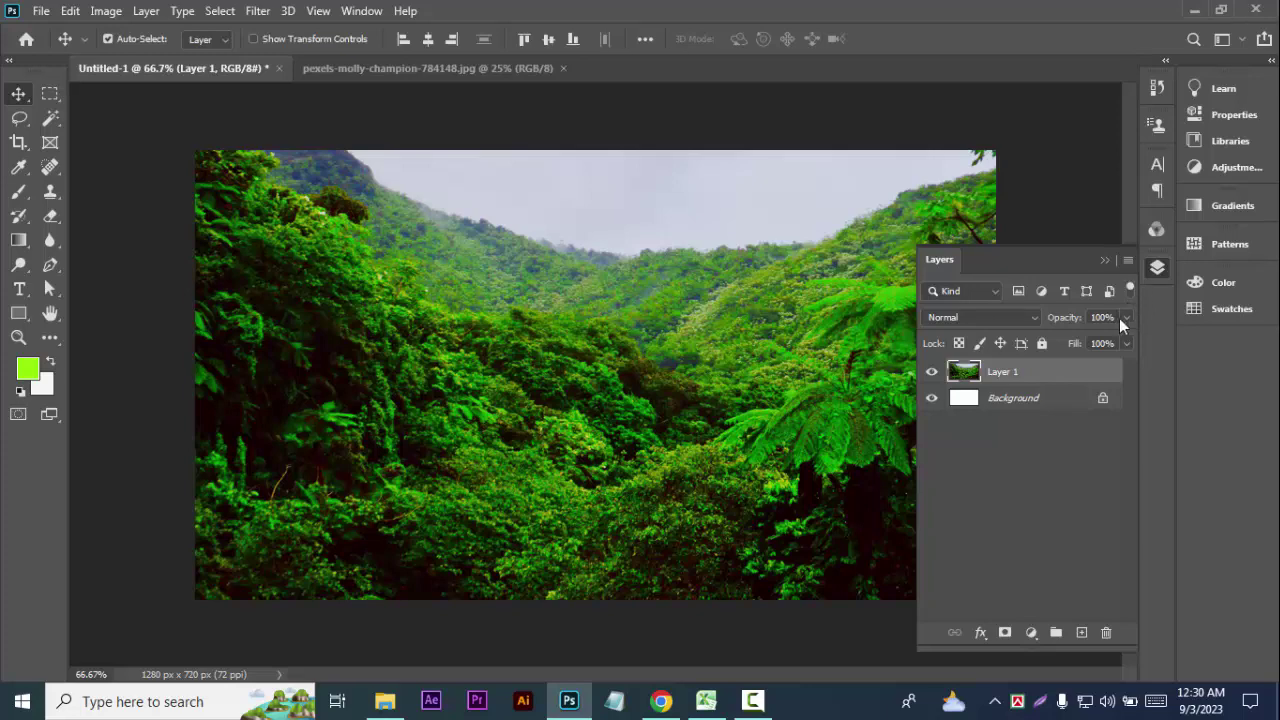
{"action": "right_click", "coordinate": [1064, 375]}
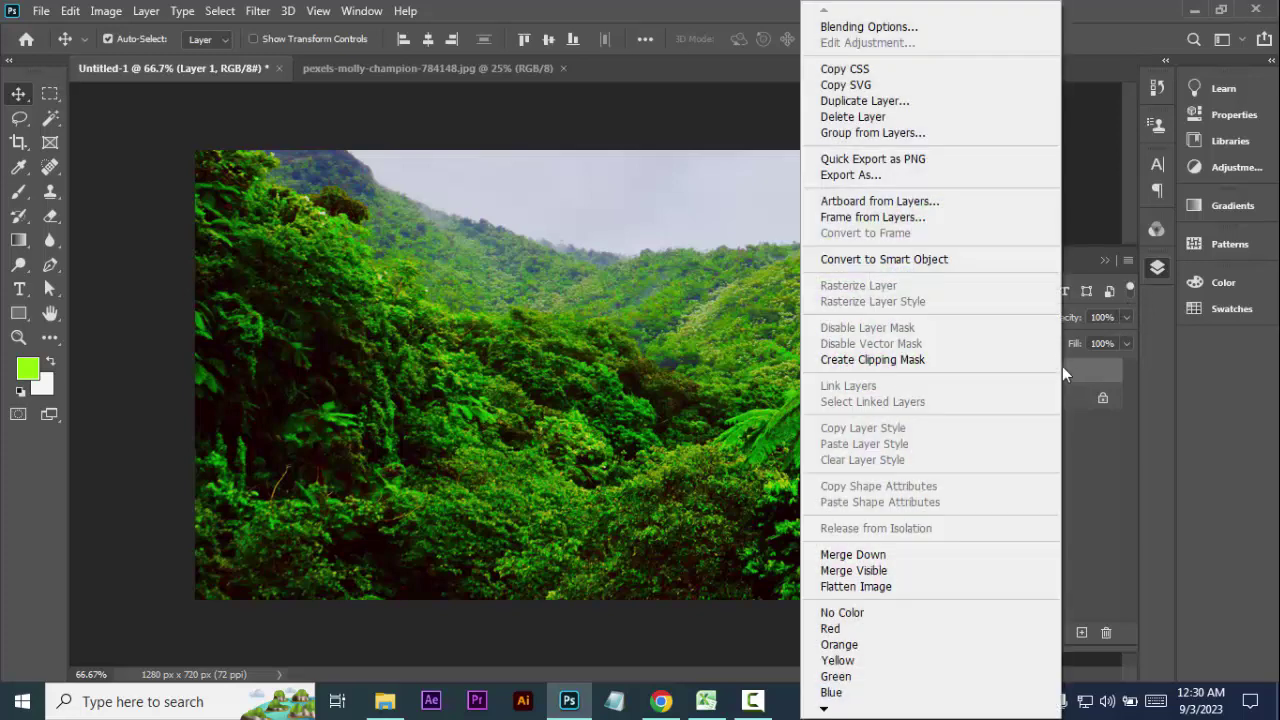
{"action": "left_click", "coordinate": [993, 262]}
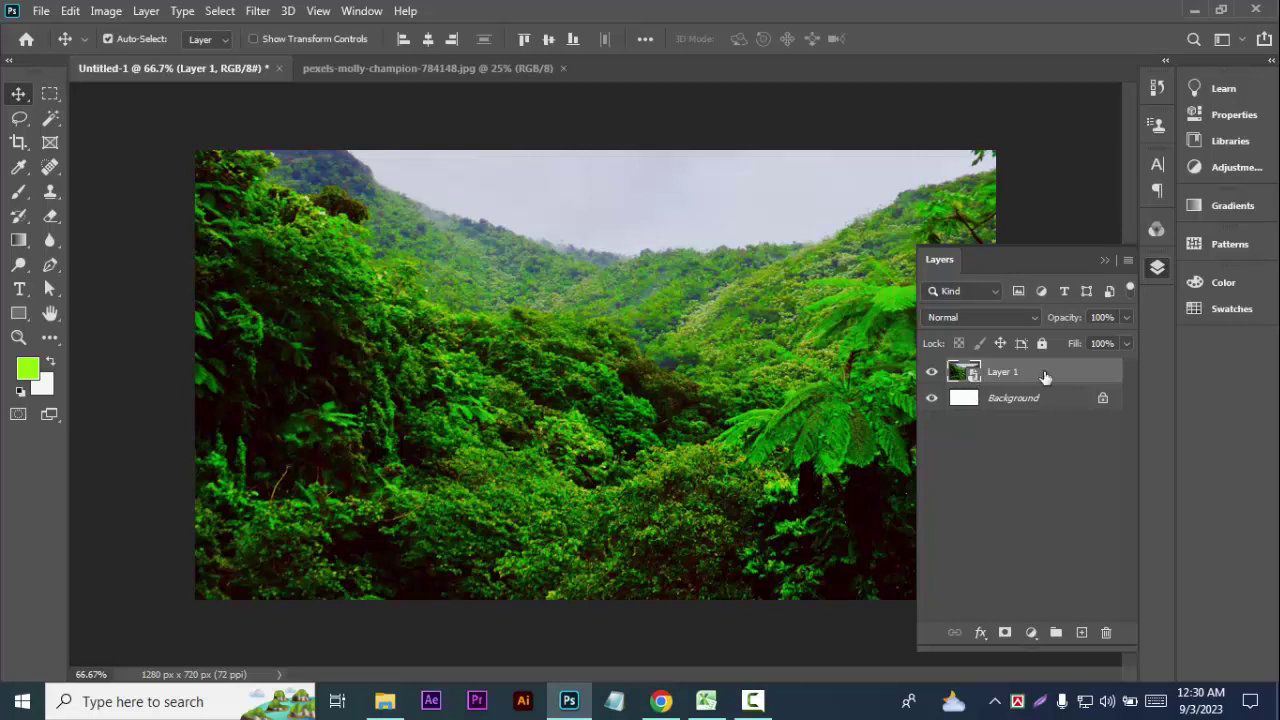
Add a white Poppins ExtraBold 86 pt text layer reading 'AMAZON JUNGLE' on the photo's left side
{"action": "left_click", "coordinate": [19, 289]}
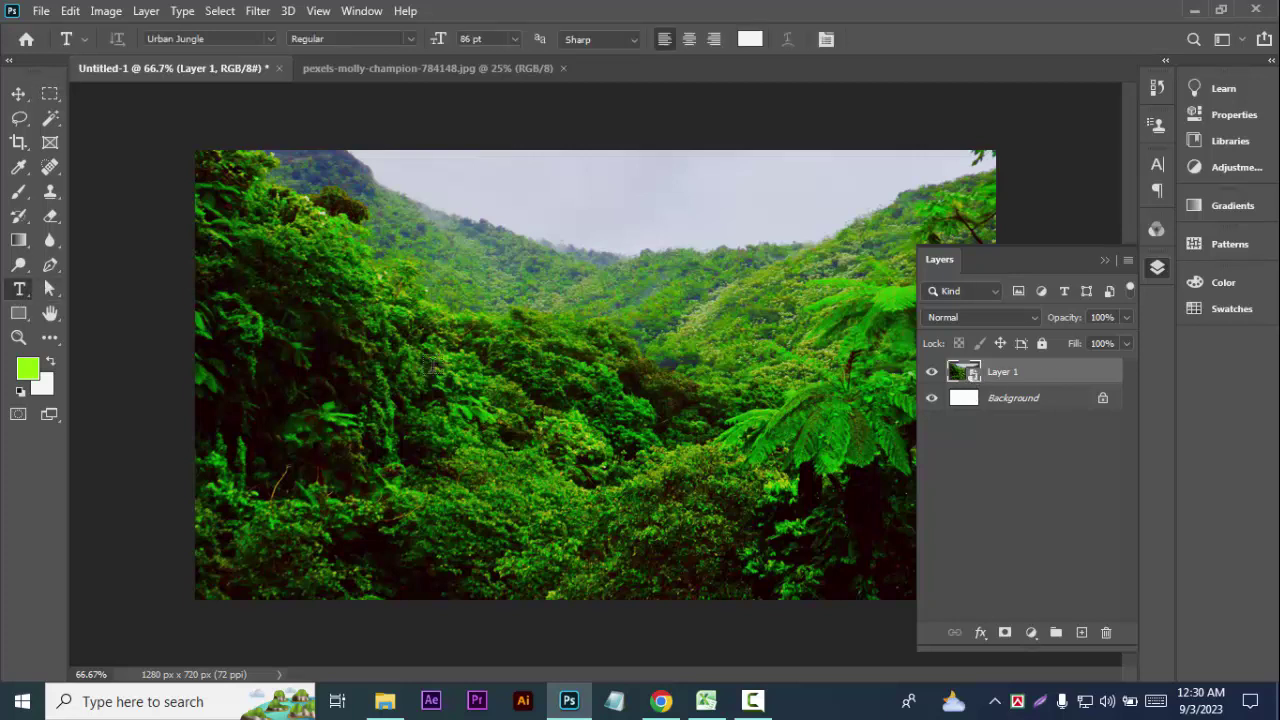
{"action": "left_click", "coordinate": [249, 390]}
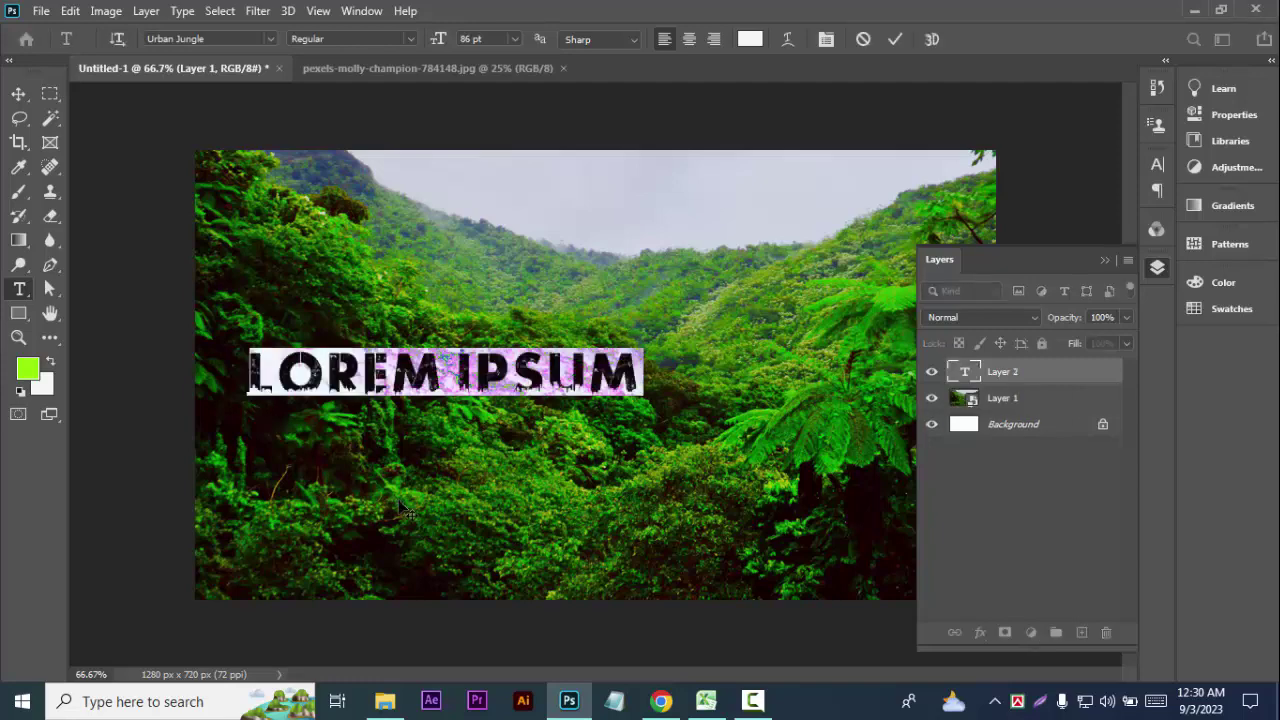
{"action": "left_click", "coordinate": [270, 39]}
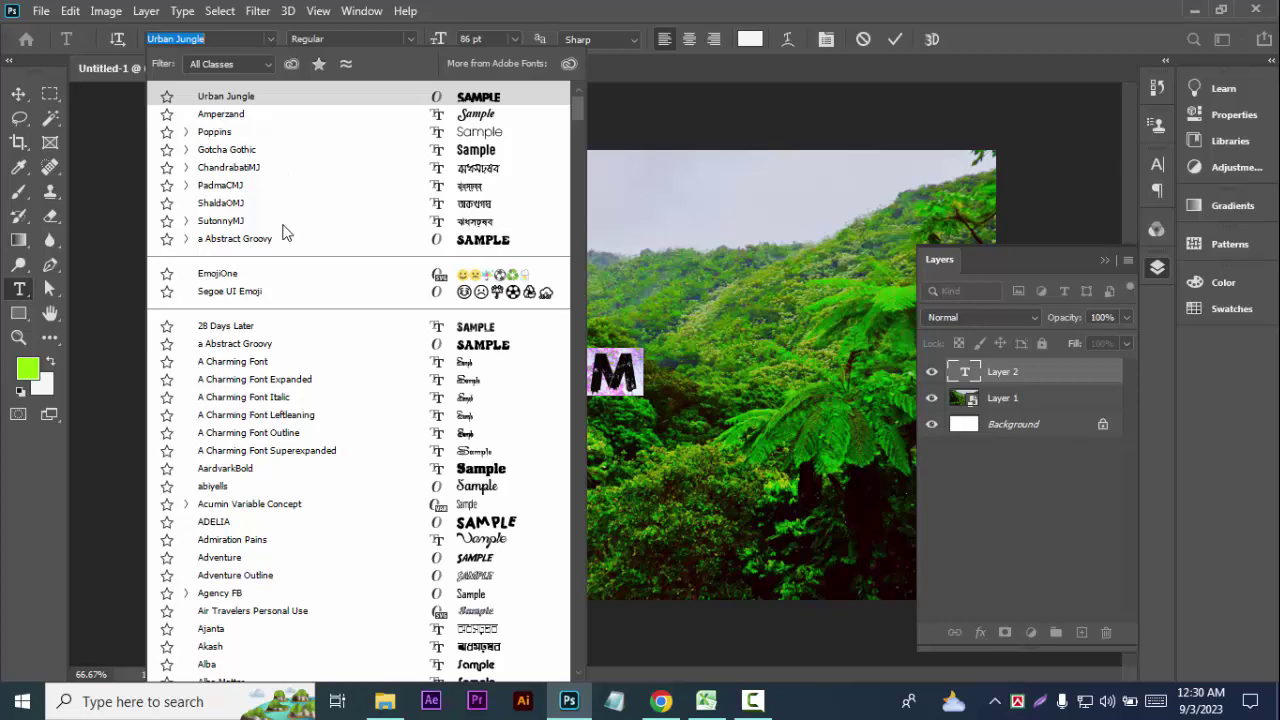
{"action": "left_click", "coordinate": [287, 333]}
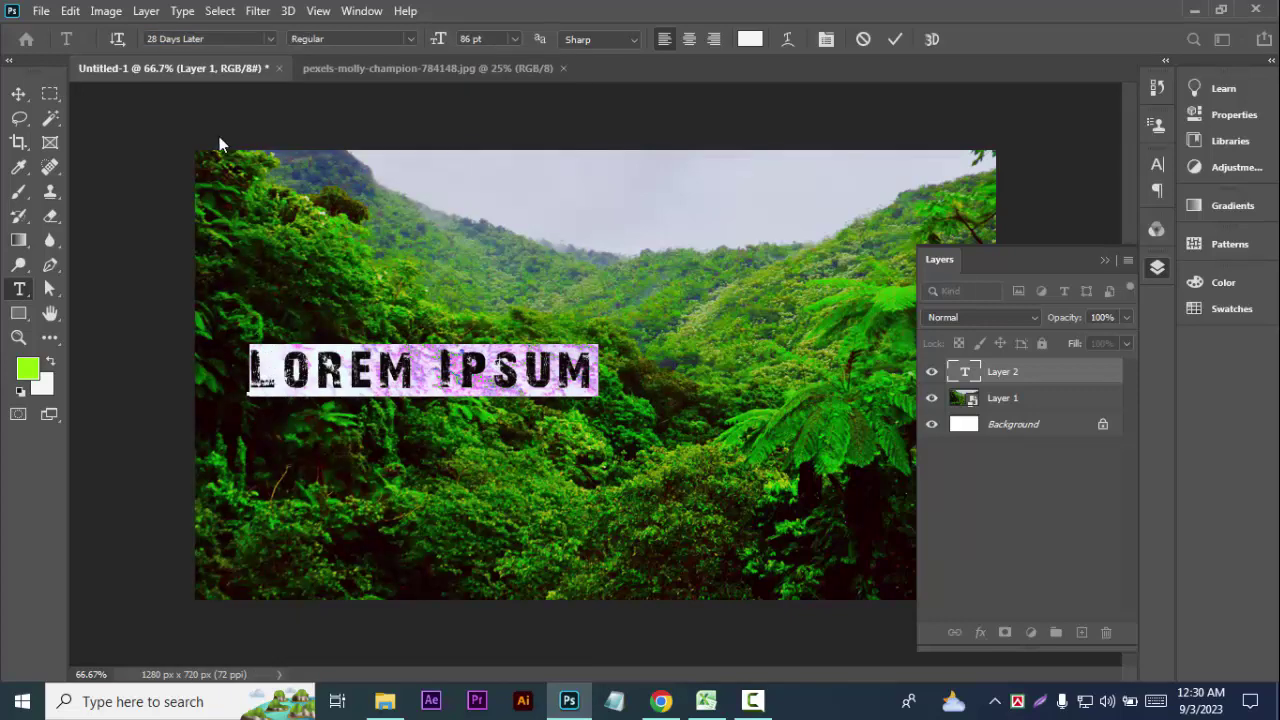
{"action": "left_click", "coordinate": [232, 38]}
{"action": "type", "text": "Poppins"}
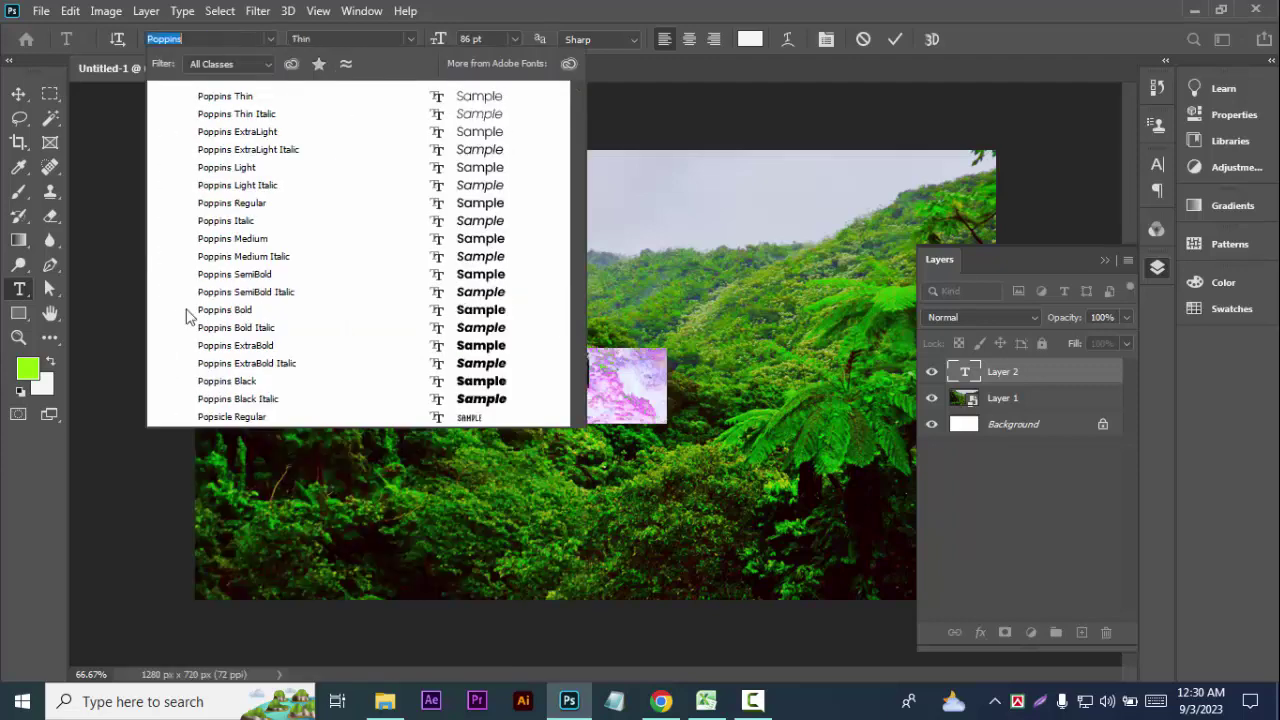
{"action": "left_click", "coordinate": [234, 346]}
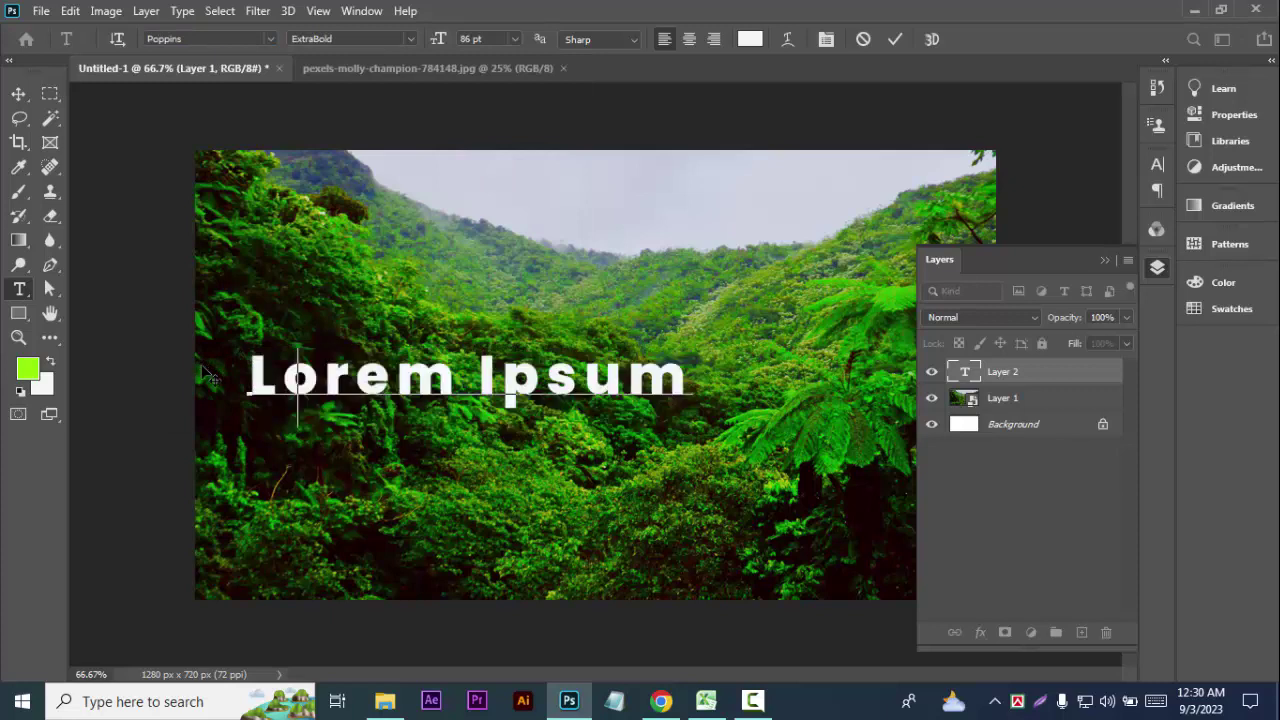
{"action": "type", "text": "AM"}
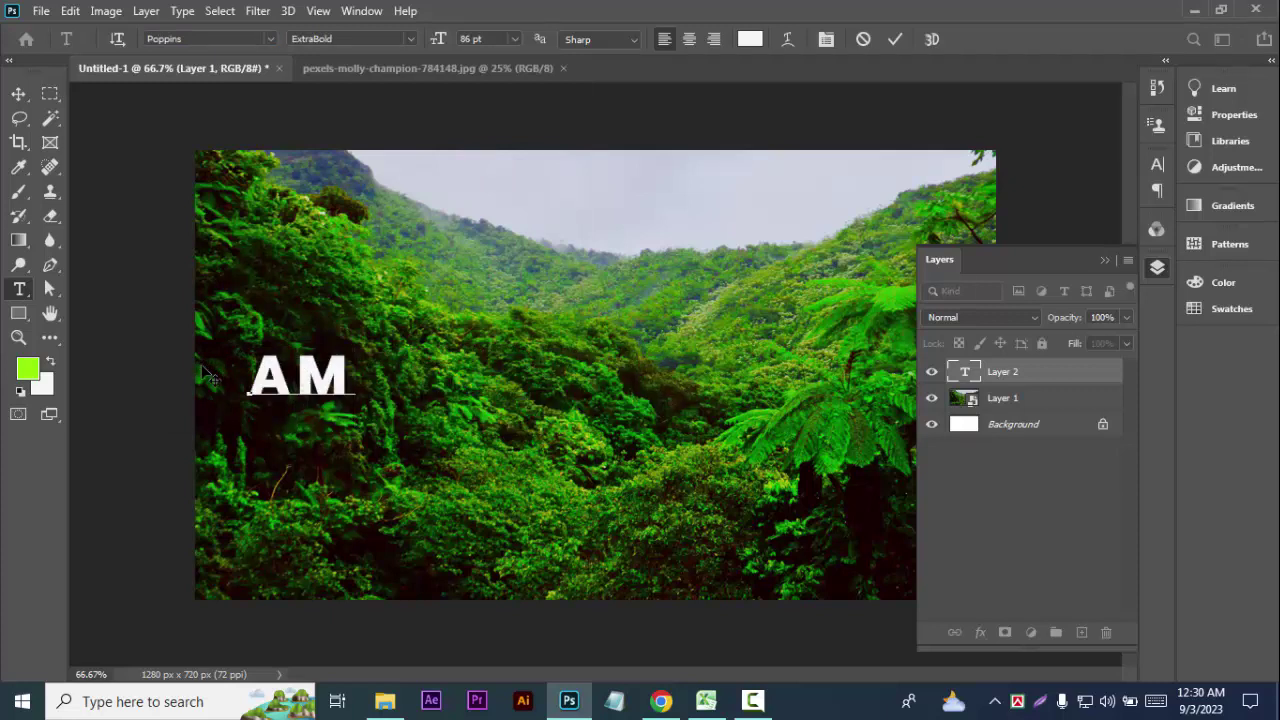
{"action": "type", "text": "AZO"}
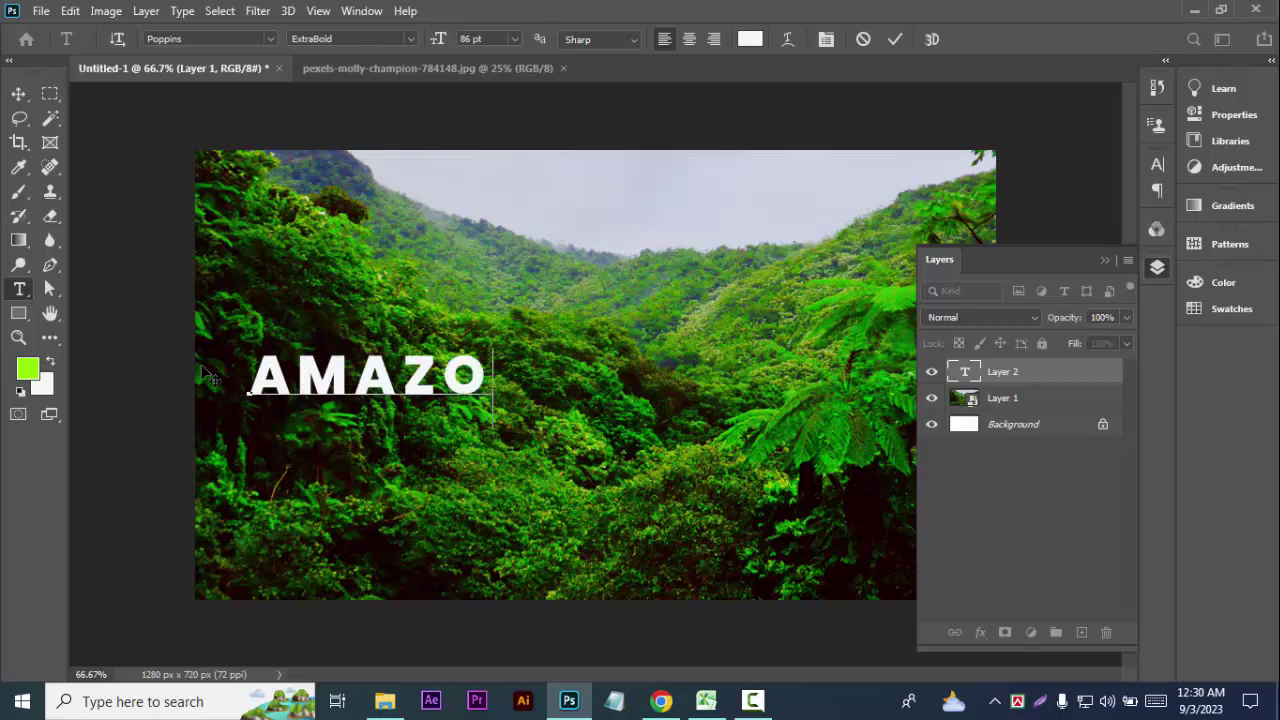
{"action": "type", "text": "N"}
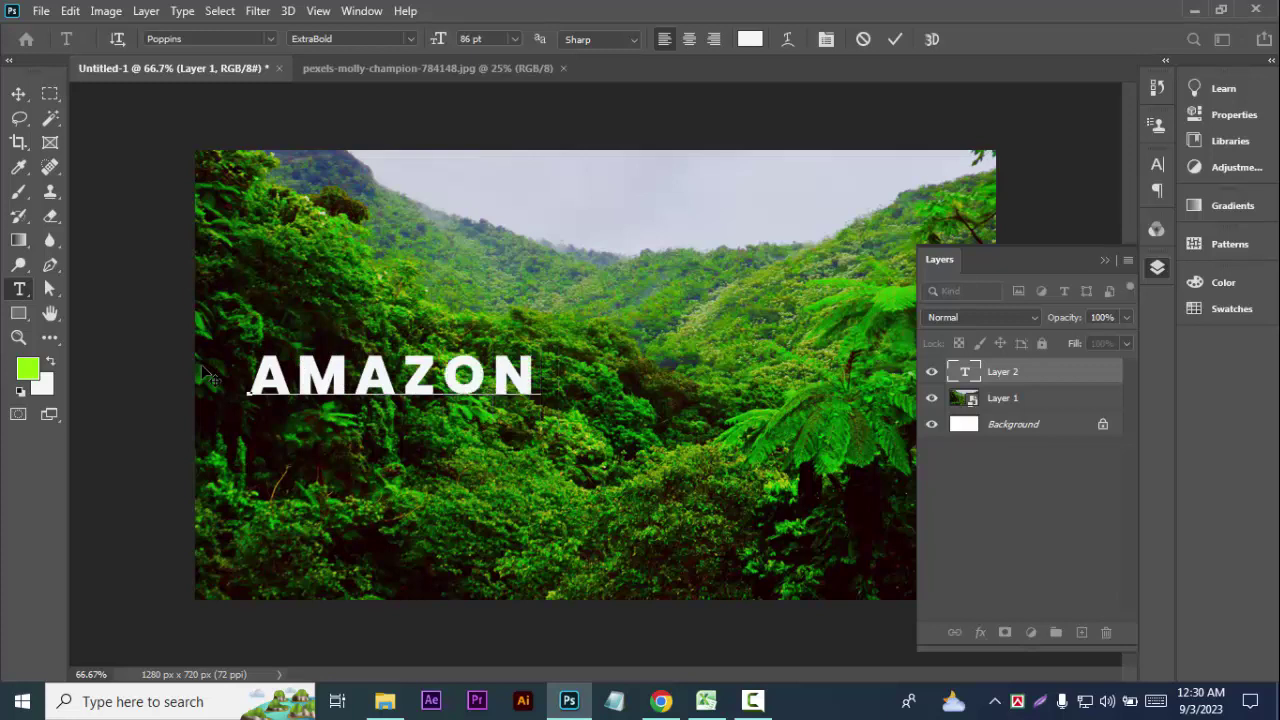
{"action": "type", "text": " JUNG"}
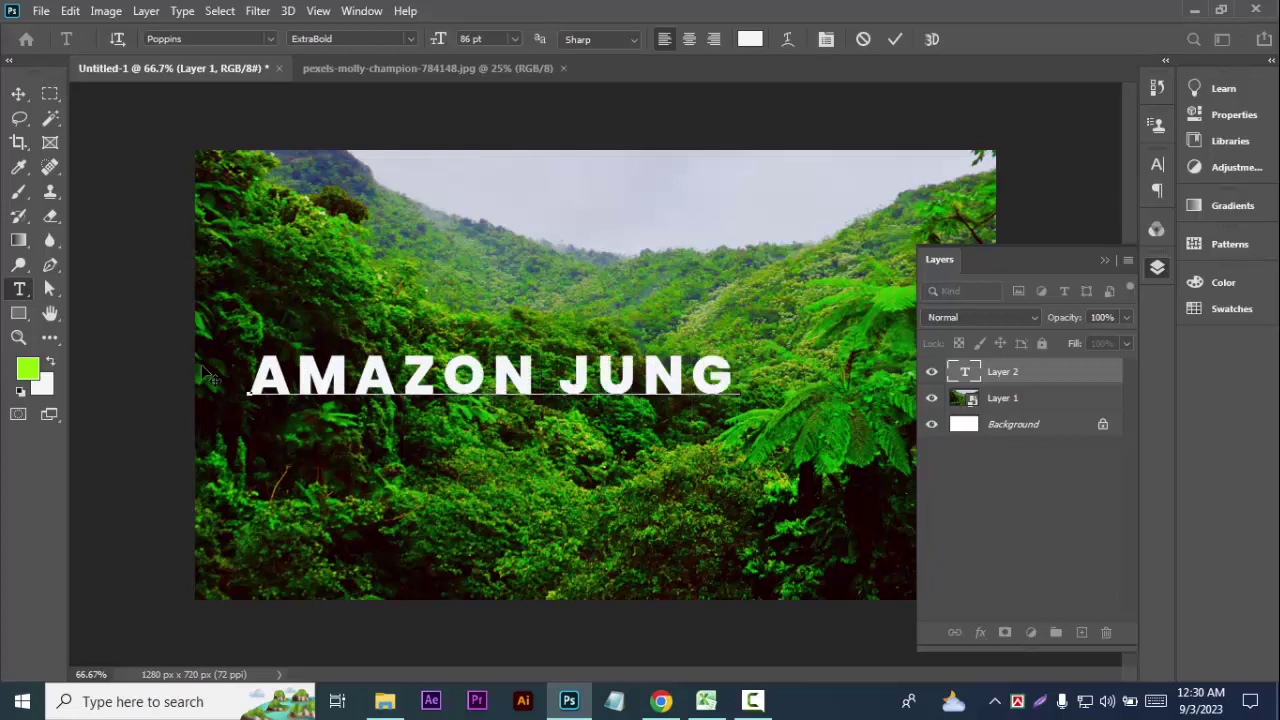
{"action": "type", "text": "LE"}
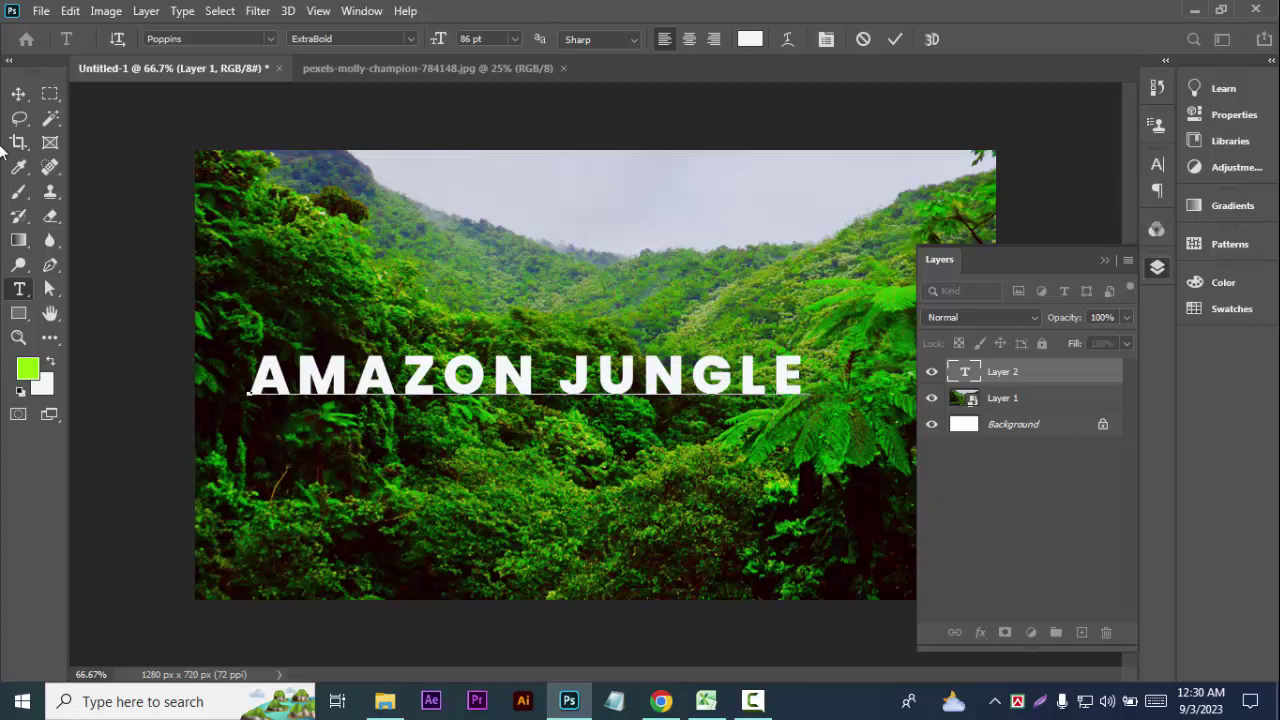
Centre the AMAZON JUNGLE text on the canvas and set its layer blend mode to Dissolve
{"action": "left_click", "coordinate": [18, 95]}
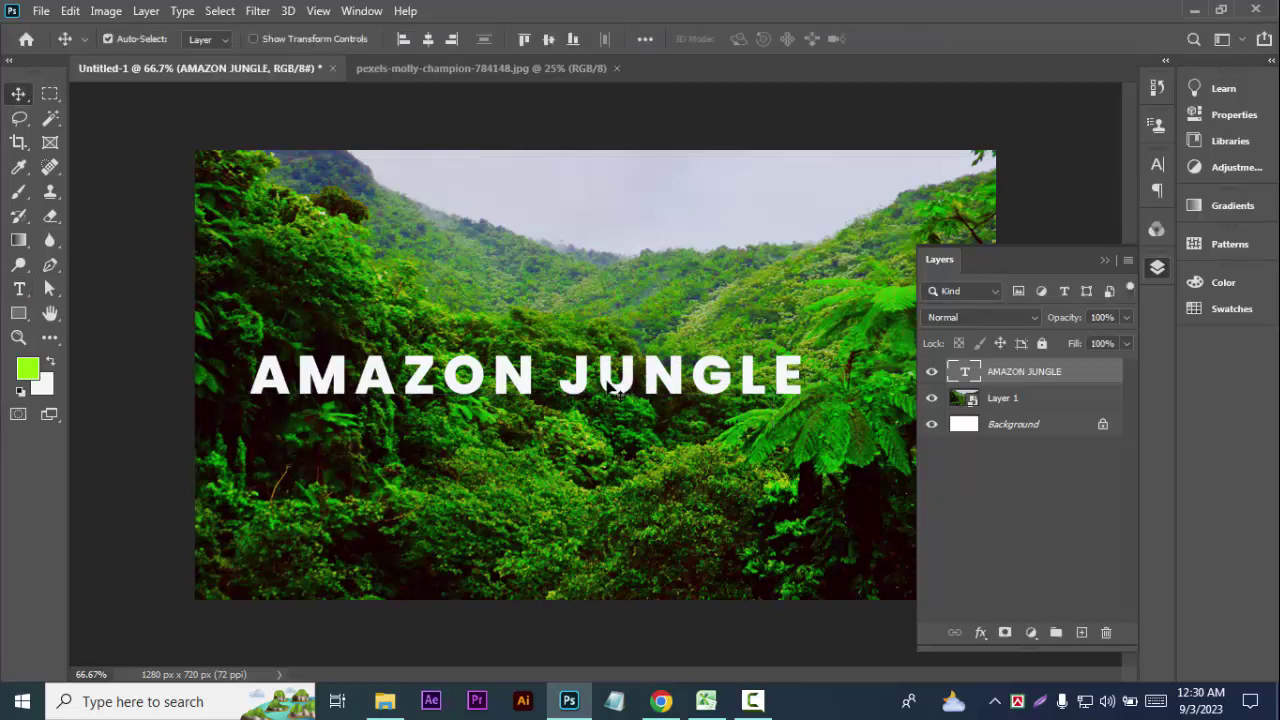
{"action": "left_click_drag", "start_coordinate": [612, 386], "coordinate": [688, 386]}
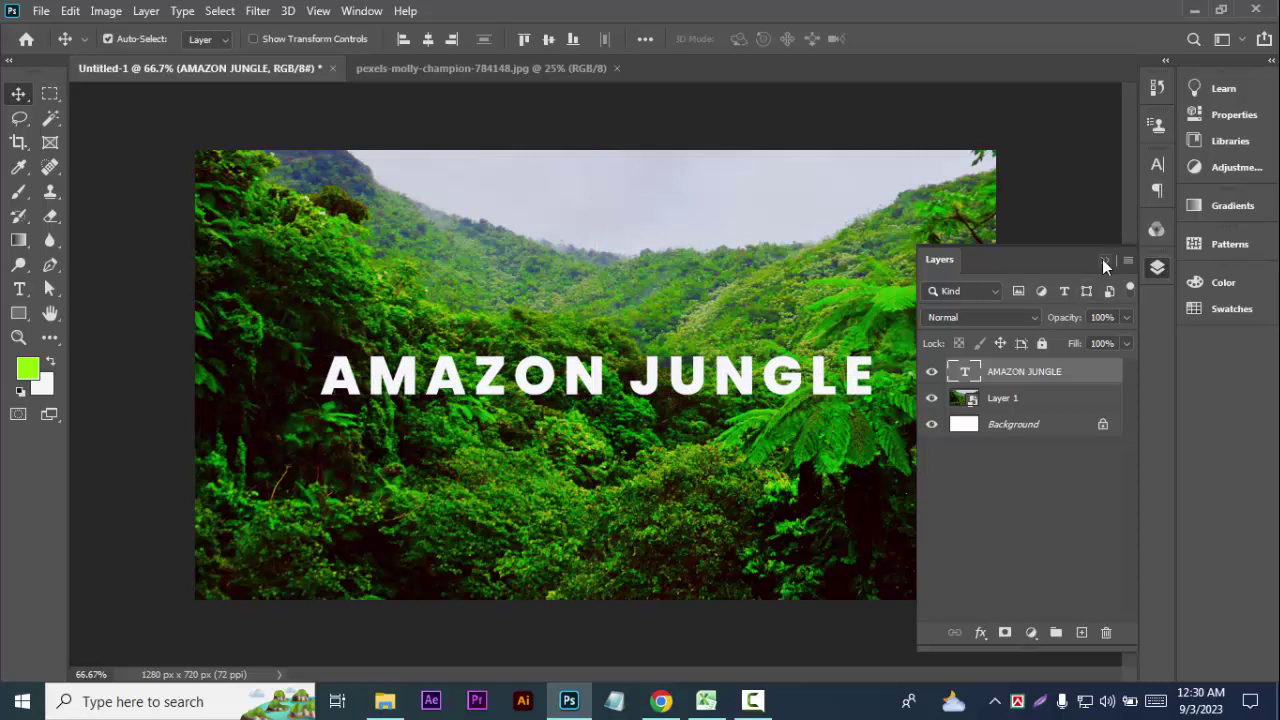
{"action": "left_click", "coordinate": [1031, 320]}
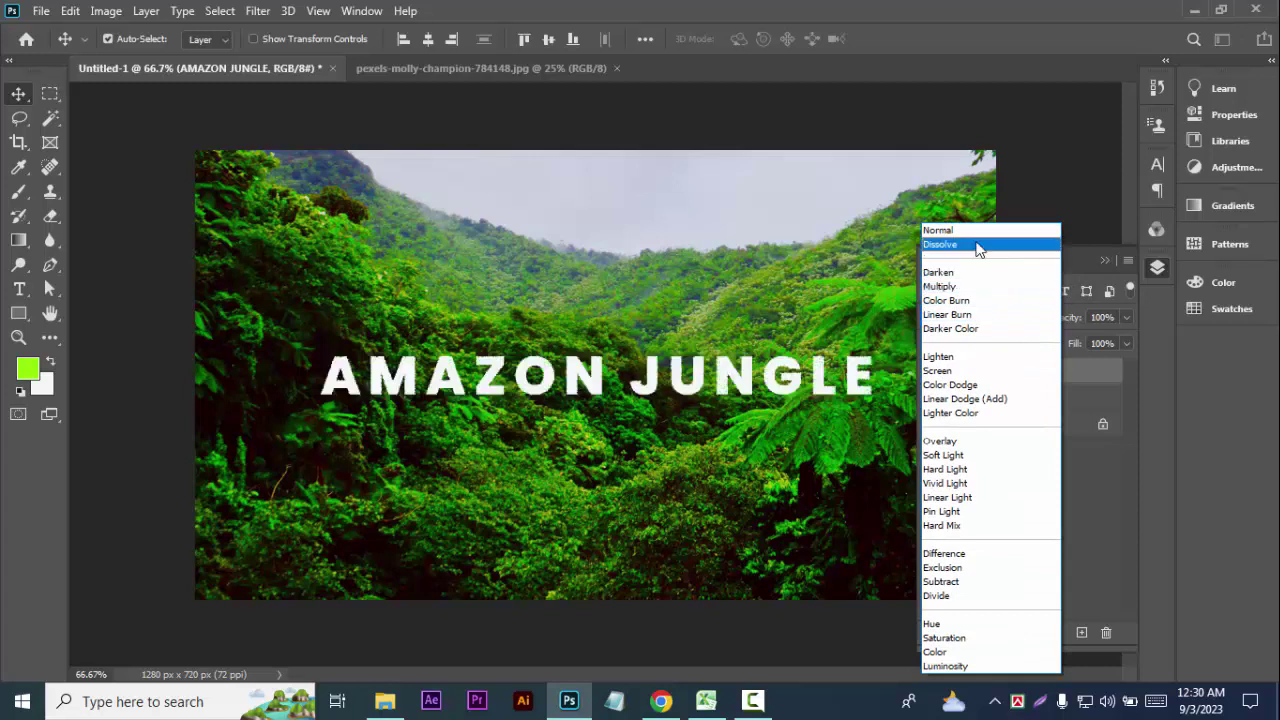
{"action": "left_click", "coordinate": [977, 246]}
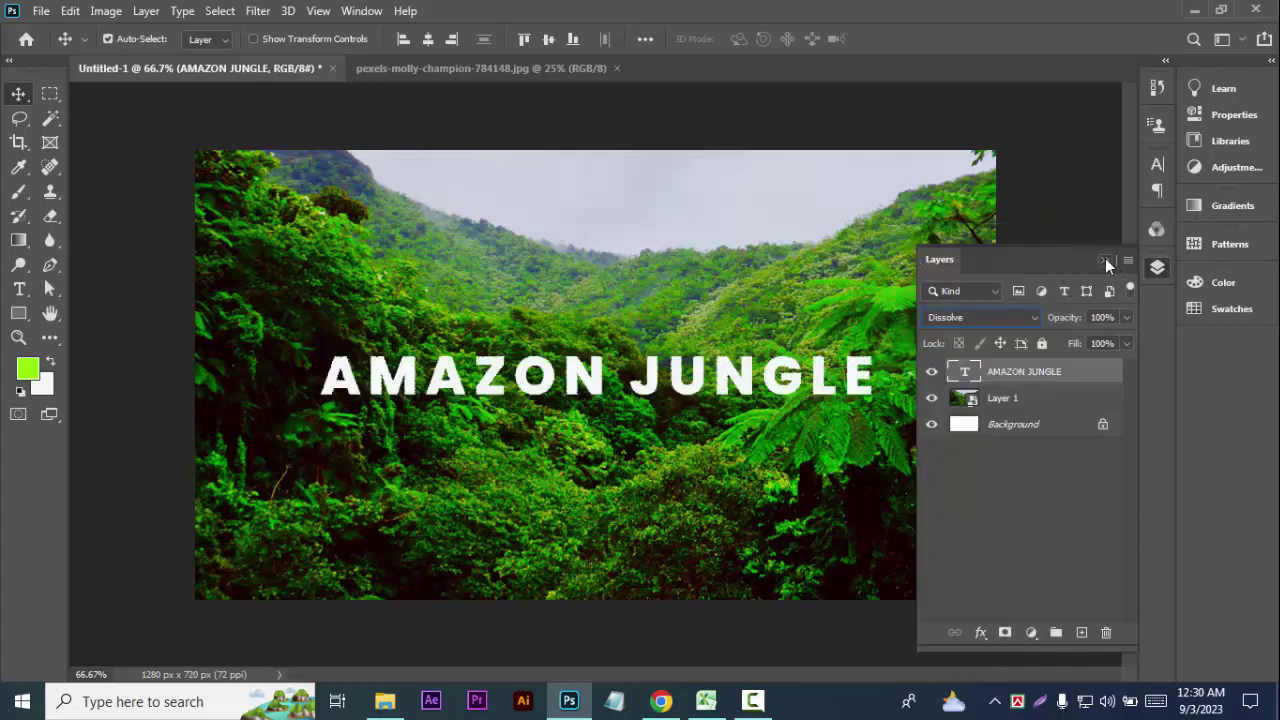
{"action": "left_click", "coordinate": [1105, 260]}
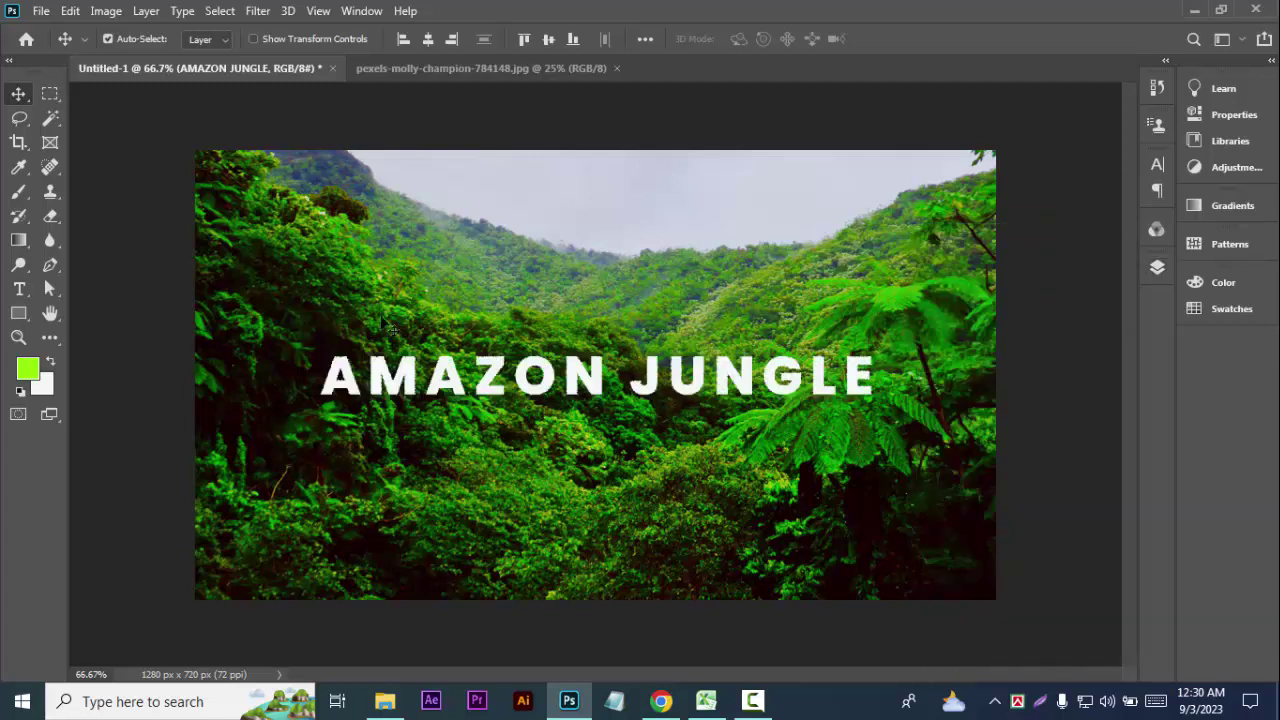
{"action": "left_click", "coordinate": [70, 11]}
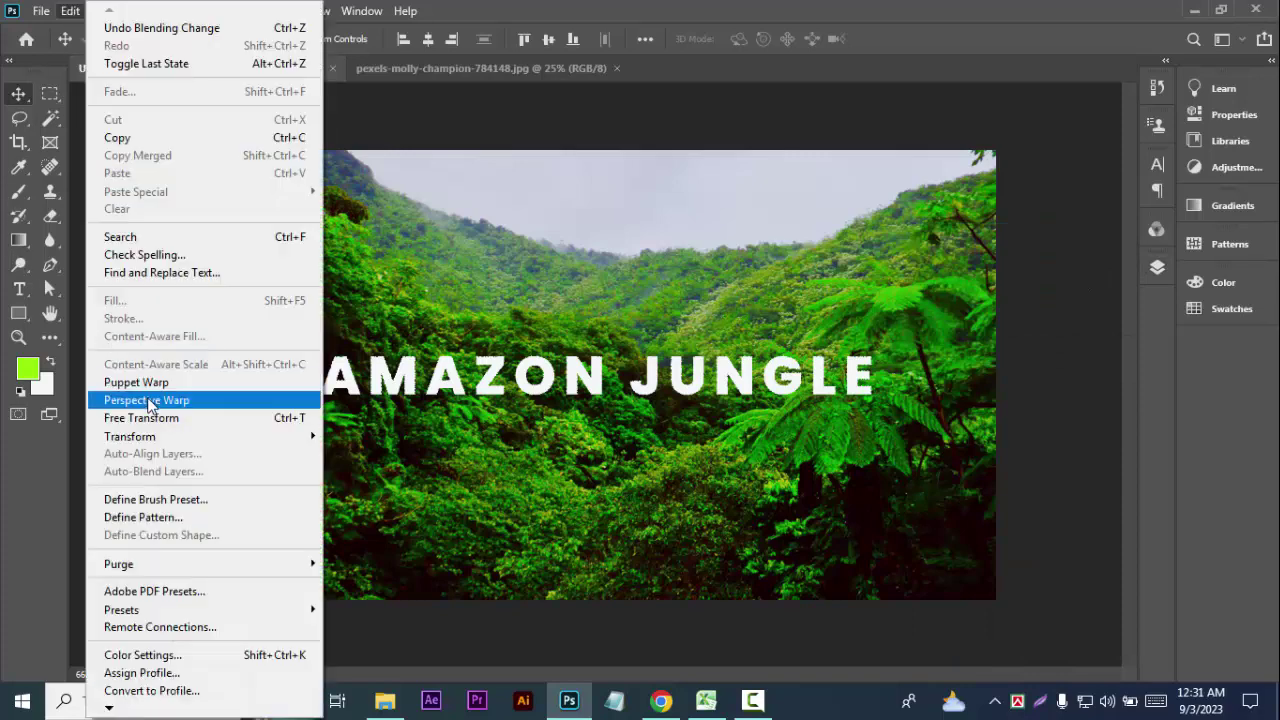
Free-transform the heading to about 101% width and 197% height, just below the photo's centre
{"action": "left_click", "coordinate": [150, 418]}
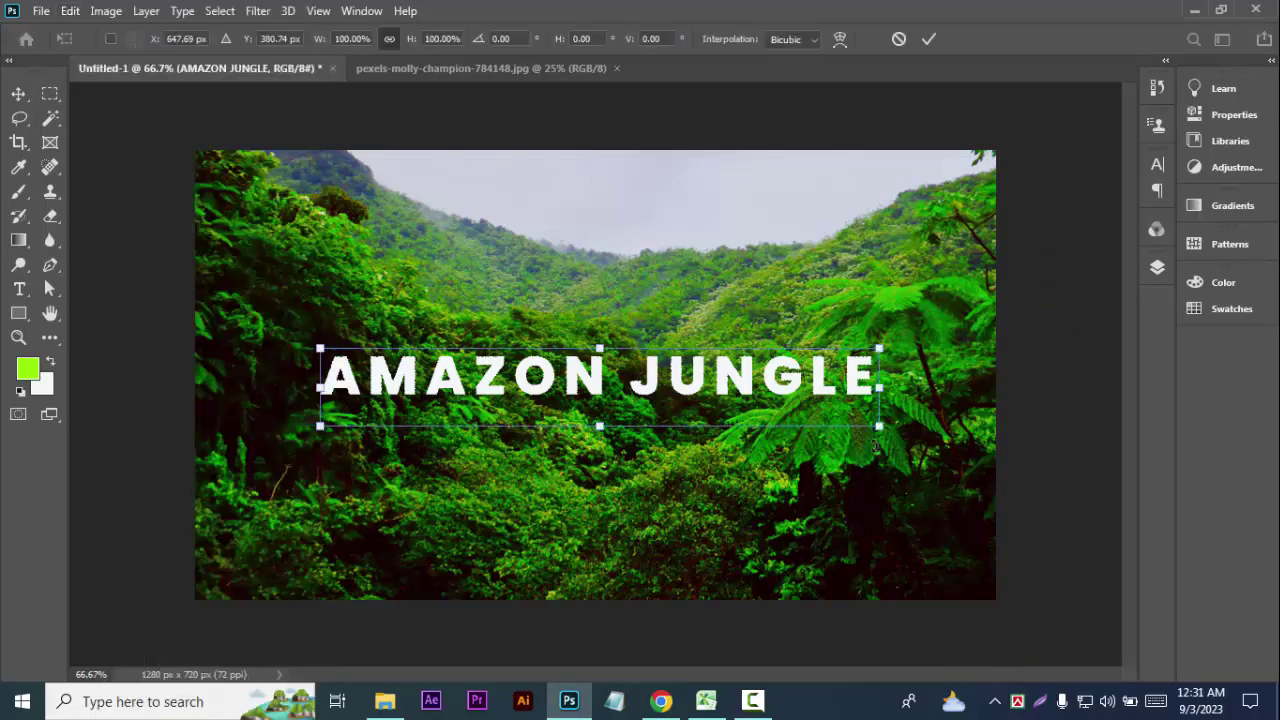
{"action": "mouse_move", "coordinate": [880, 428]}
{"action": "left_mouse_down"}
{"action": "mouse_move", "coordinate": [952, 487]}
{"action": "mouse_move", "coordinate": [980, 490]}
{"action": "mouse_move", "coordinate": [951, 470]}
{"action": "left_mouse_up"}
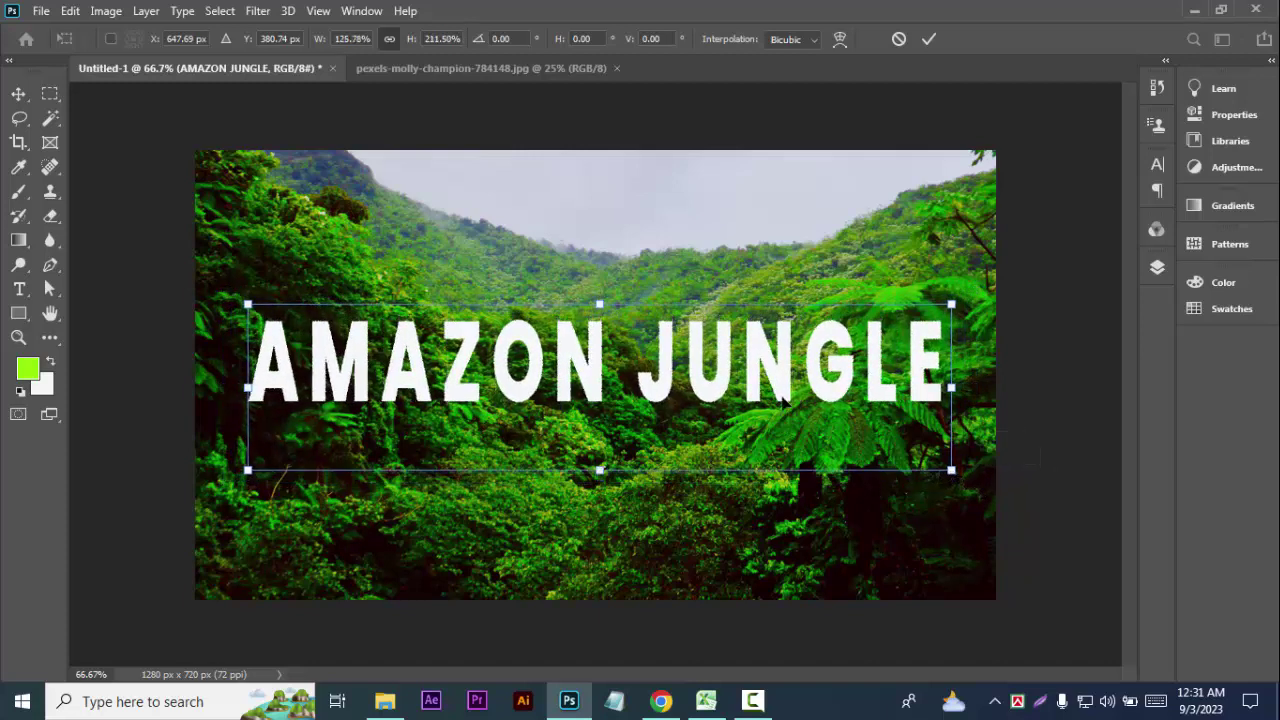
{"action": "left_click_drag", "start_coordinate": [757, 392], "coordinate": [752, 440]}
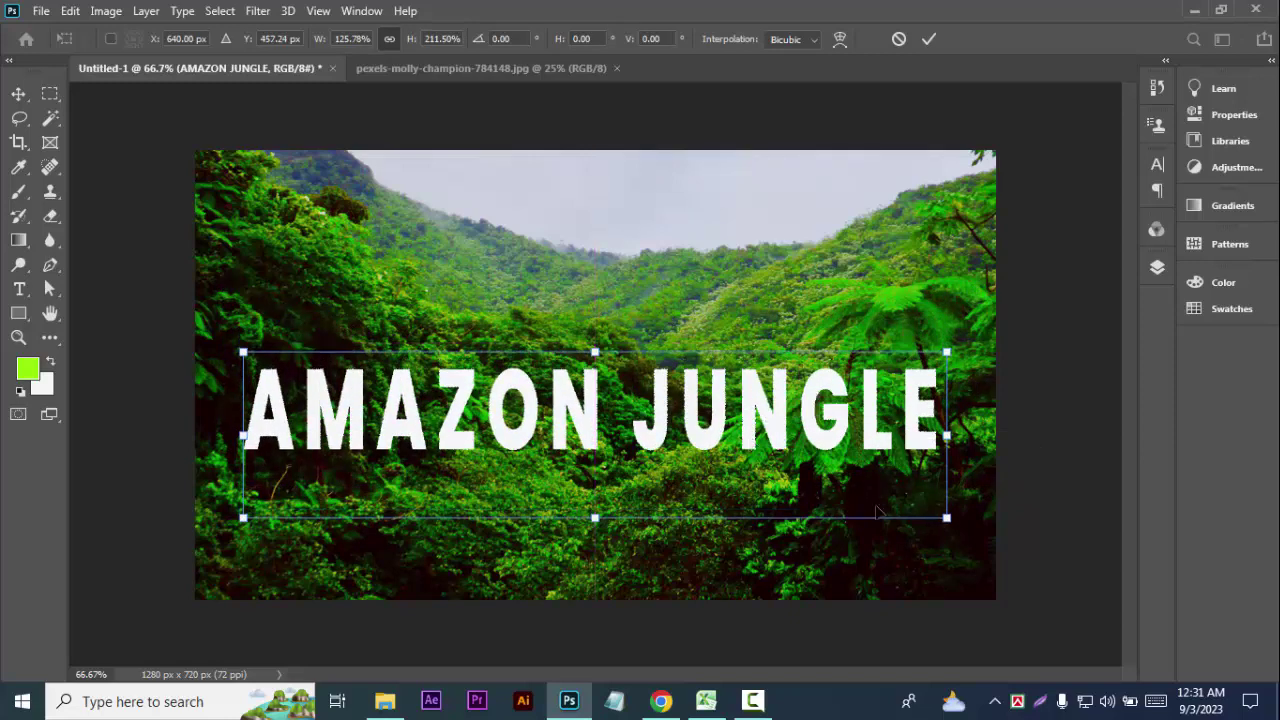
{"action": "left_click_drag", "start_coordinate": [946, 519], "coordinate": [878, 502]}
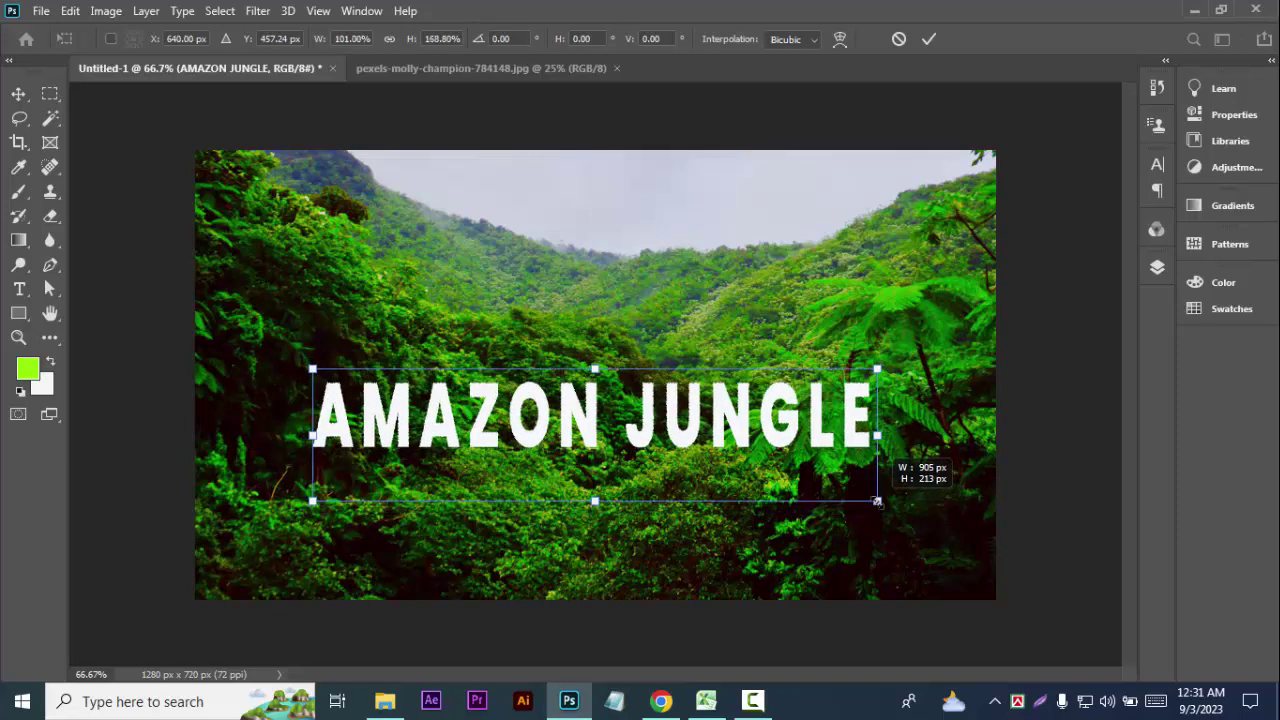
{"action": "left_click_drag", "start_coordinate": [877, 502], "coordinate": [877, 513]}
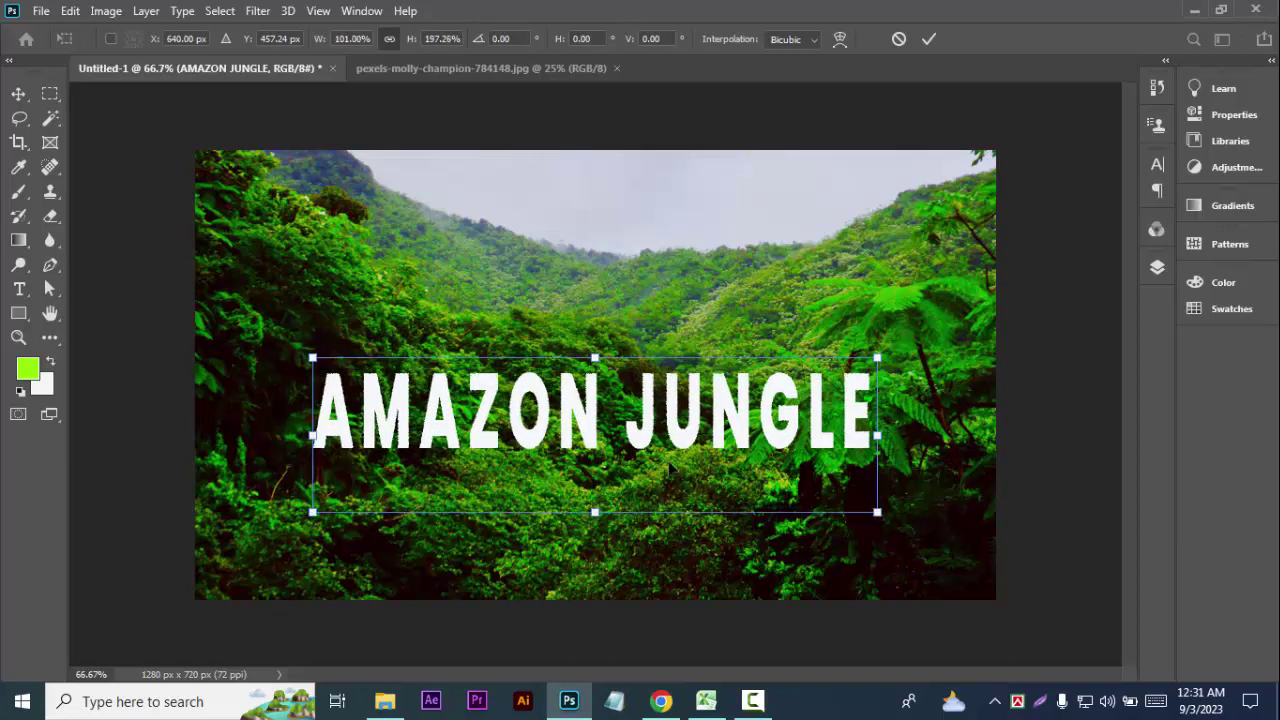
{"action": "left_click_drag", "start_coordinate": [686, 446], "coordinate": [666, 464]}
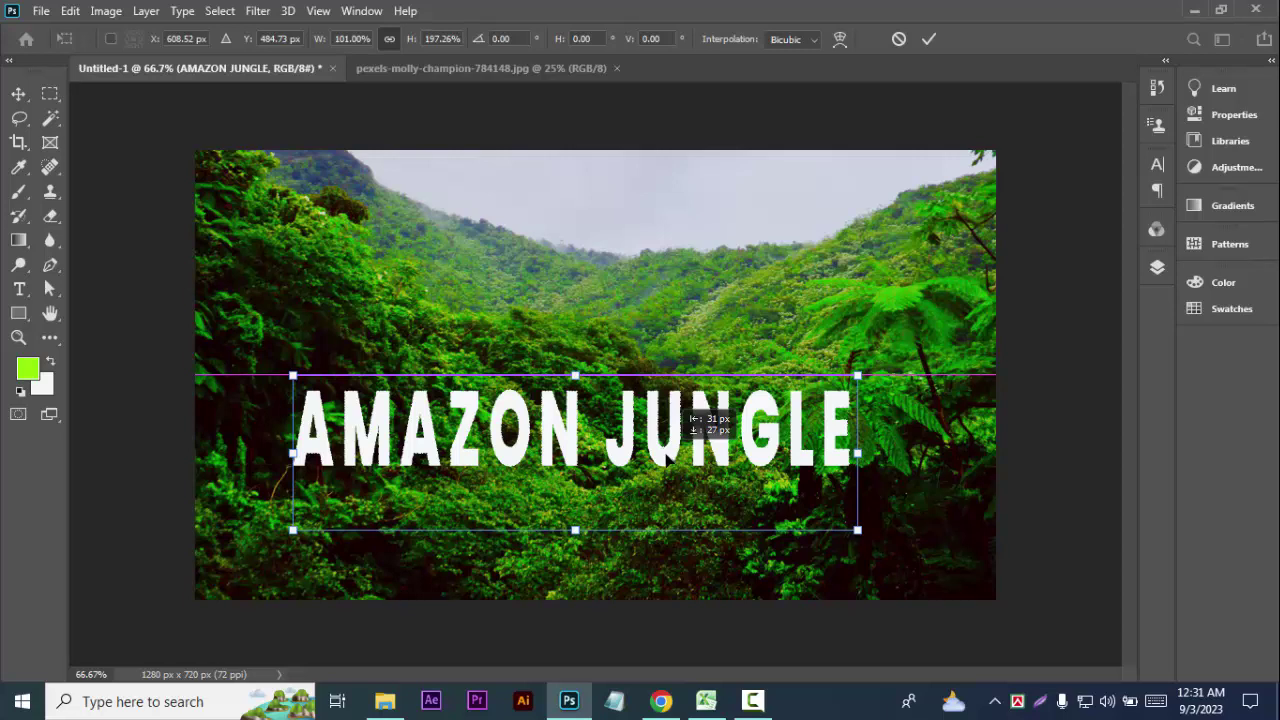
{"action": "left_click_drag", "start_coordinate": [688, 414], "coordinate": [686, 414]}
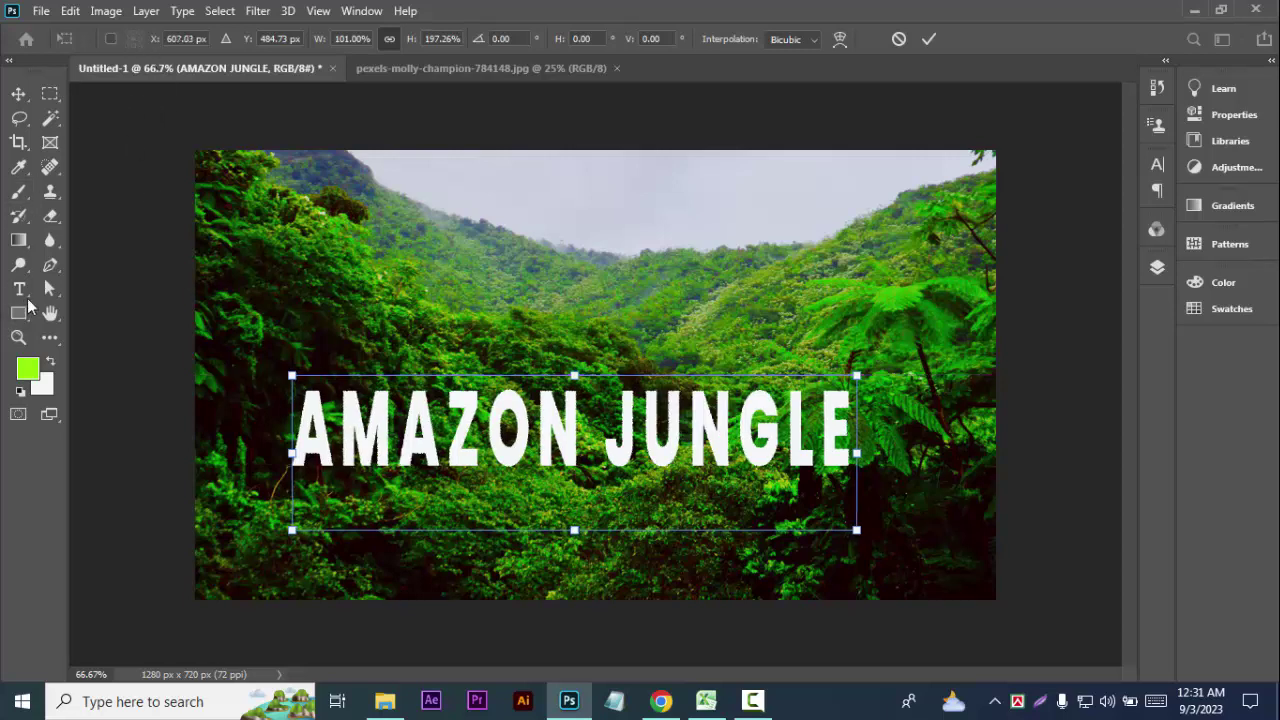
Change the AMAZON JUNGLE heading's font to Urban Jungle Regular at 169.65 pt
{"action": "left_click", "coordinate": [19, 289]}
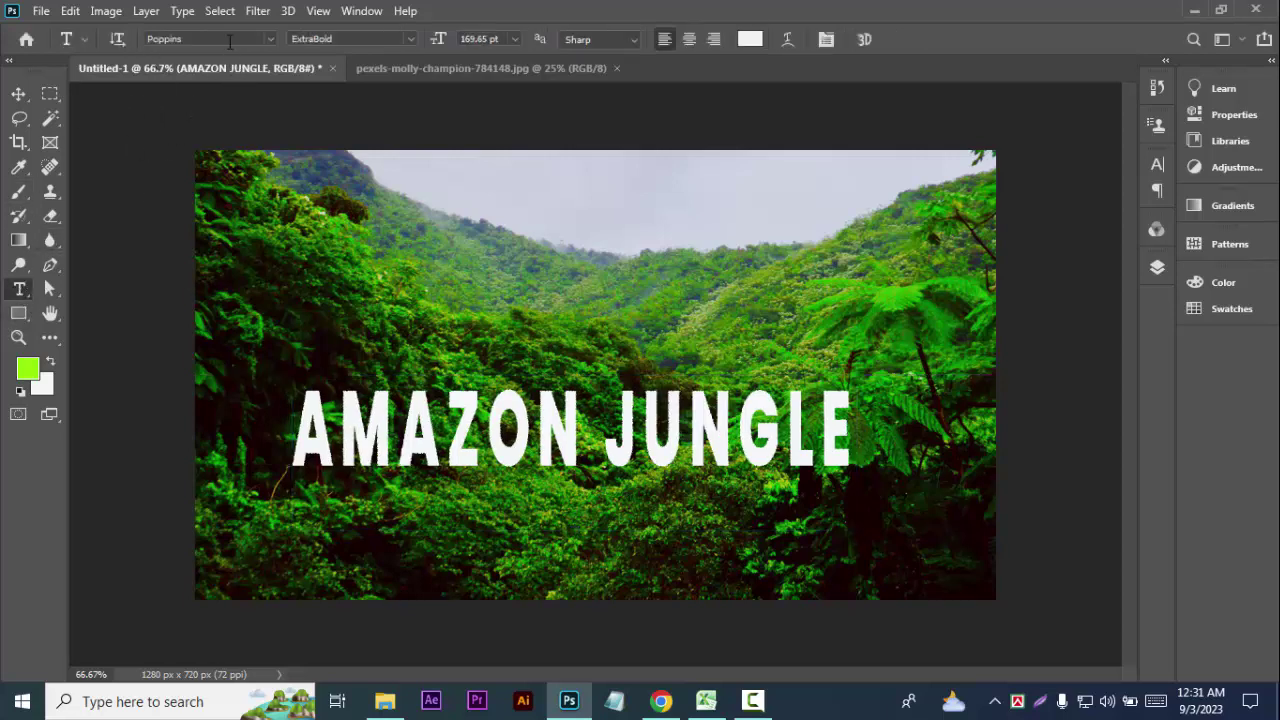
{"action": "left_click", "coordinate": [271, 38]}
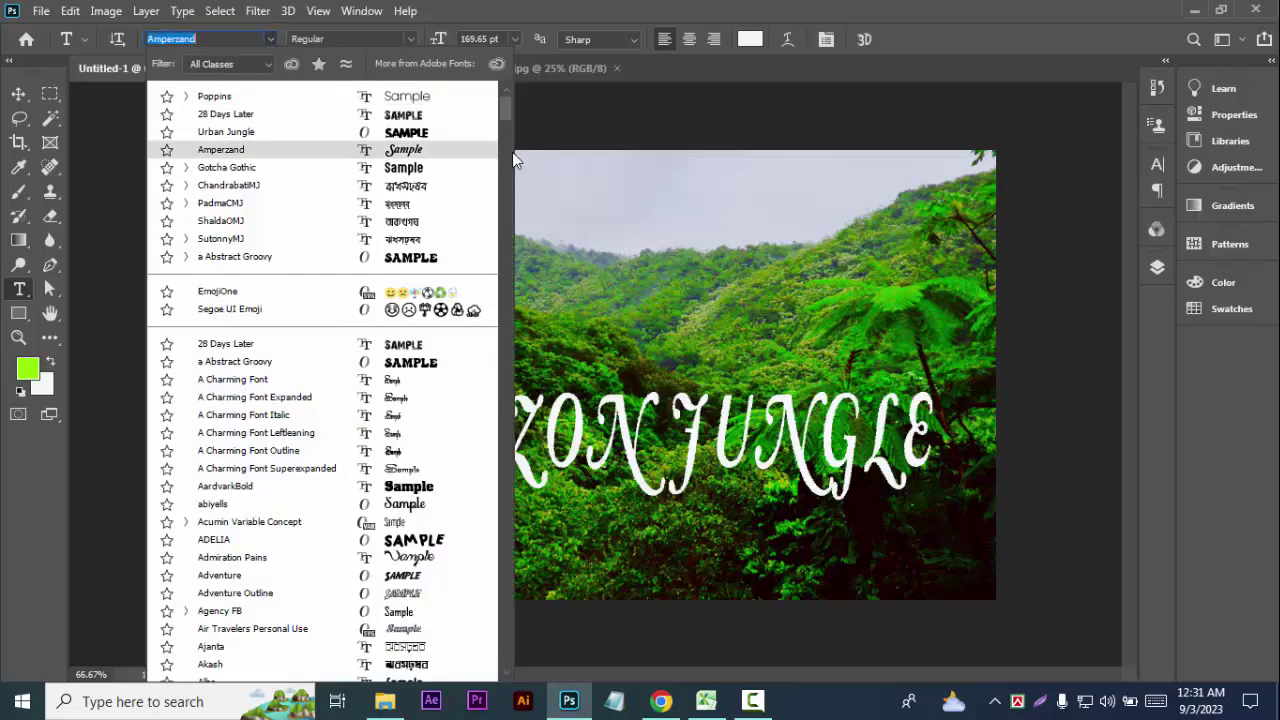
{"action": "left_click_drag", "start_coordinate": [507, 116], "coordinate": [489, 445]}
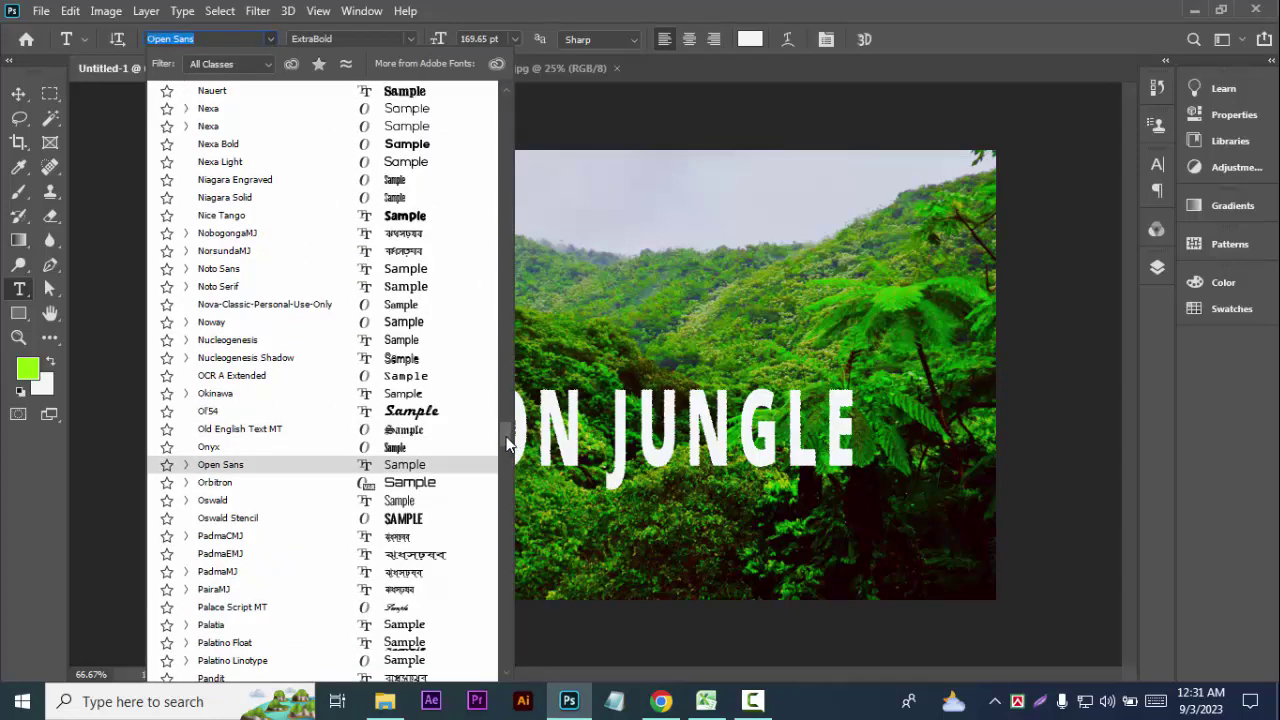
{"action": "left_click_drag", "start_coordinate": [508, 445], "coordinate": [352, 608]}
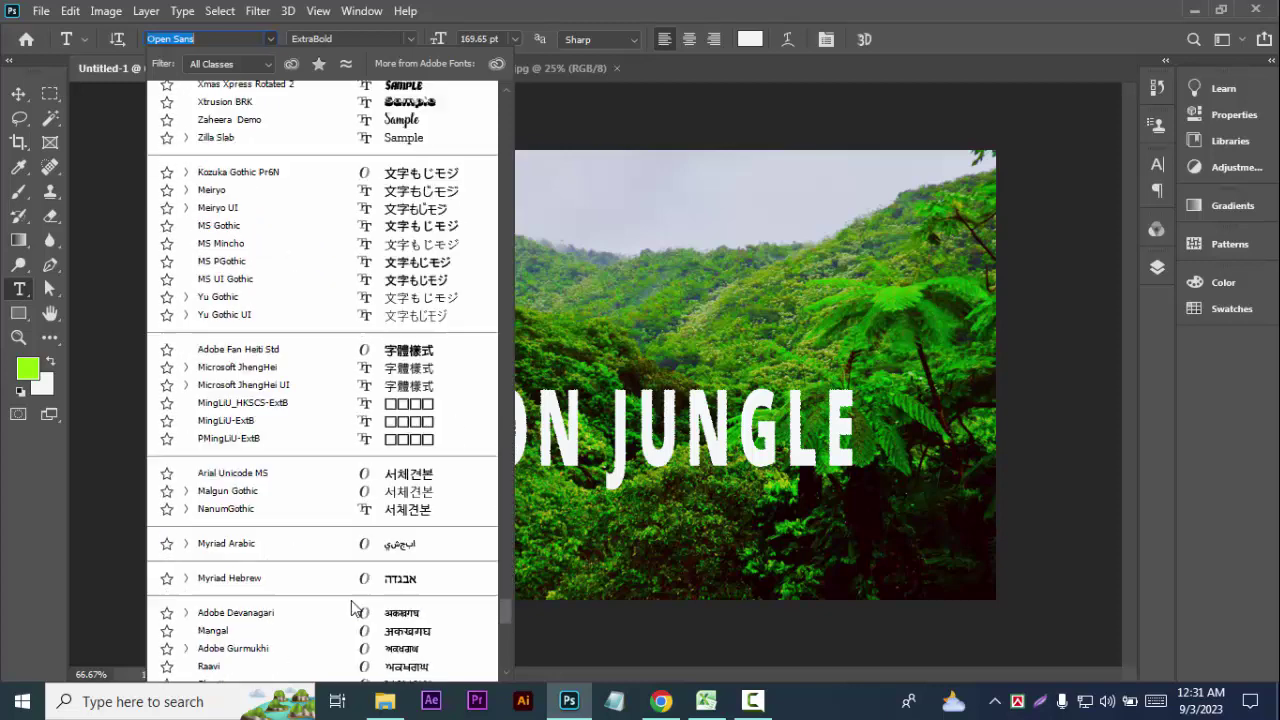
{"action": "scroll", "coordinate": [350, 607], "scroll_direction": "down", "scroll_amount": 1}
{"action": "scroll", "coordinate": [348, 604], "scroll_direction": "down", "scroll_amount": 3}
{"action": "scroll", "coordinate": [345, 600], "scroll_direction": "down", "scroll_amount": 3}
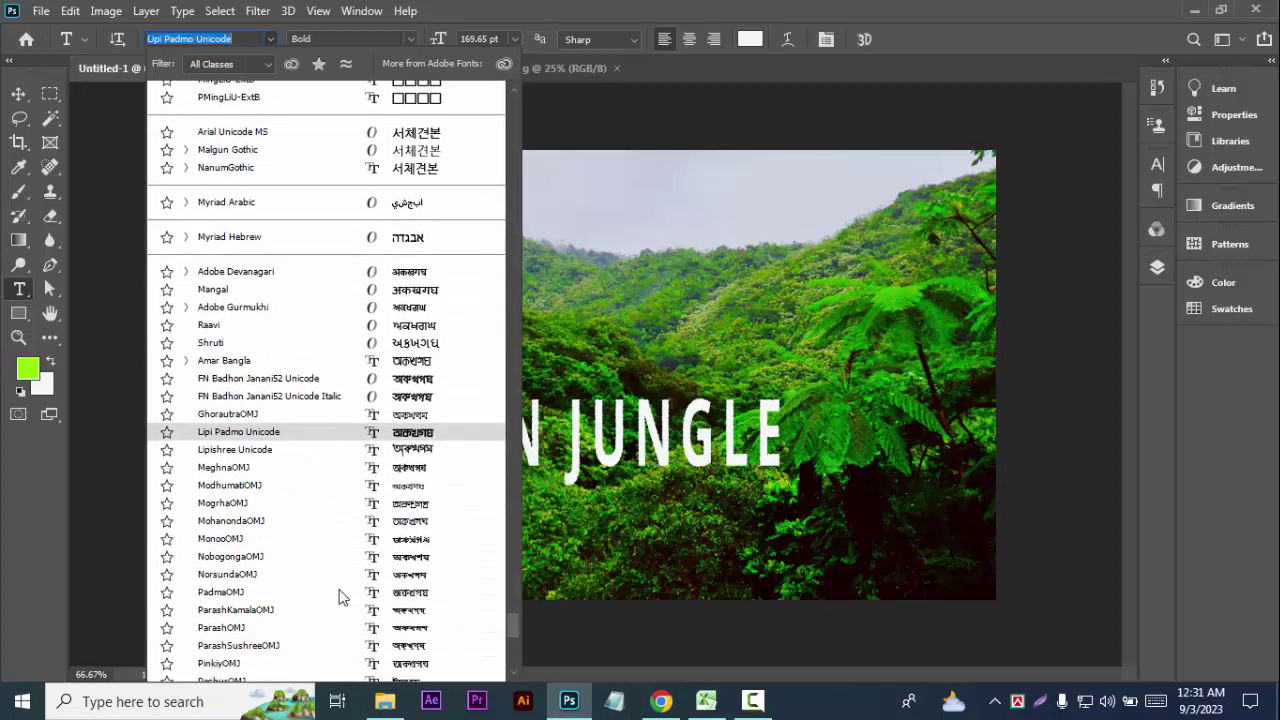
{"action": "scroll", "coordinate": [338, 596], "scroll_direction": "down", "scroll_amount": 3}
{"action": "scroll", "coordinate": [336, 586], "scroll_direction": "down", "scroll_amount": 2}
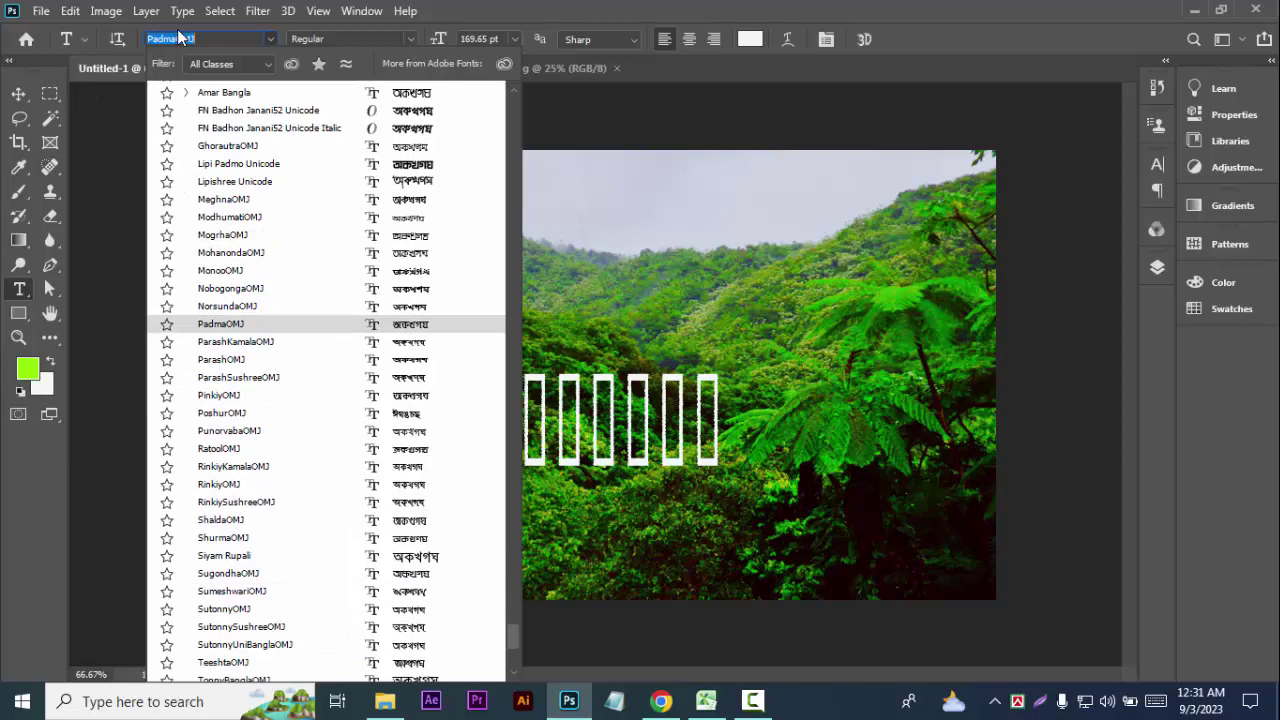
{"action": "type", "text": "m"}
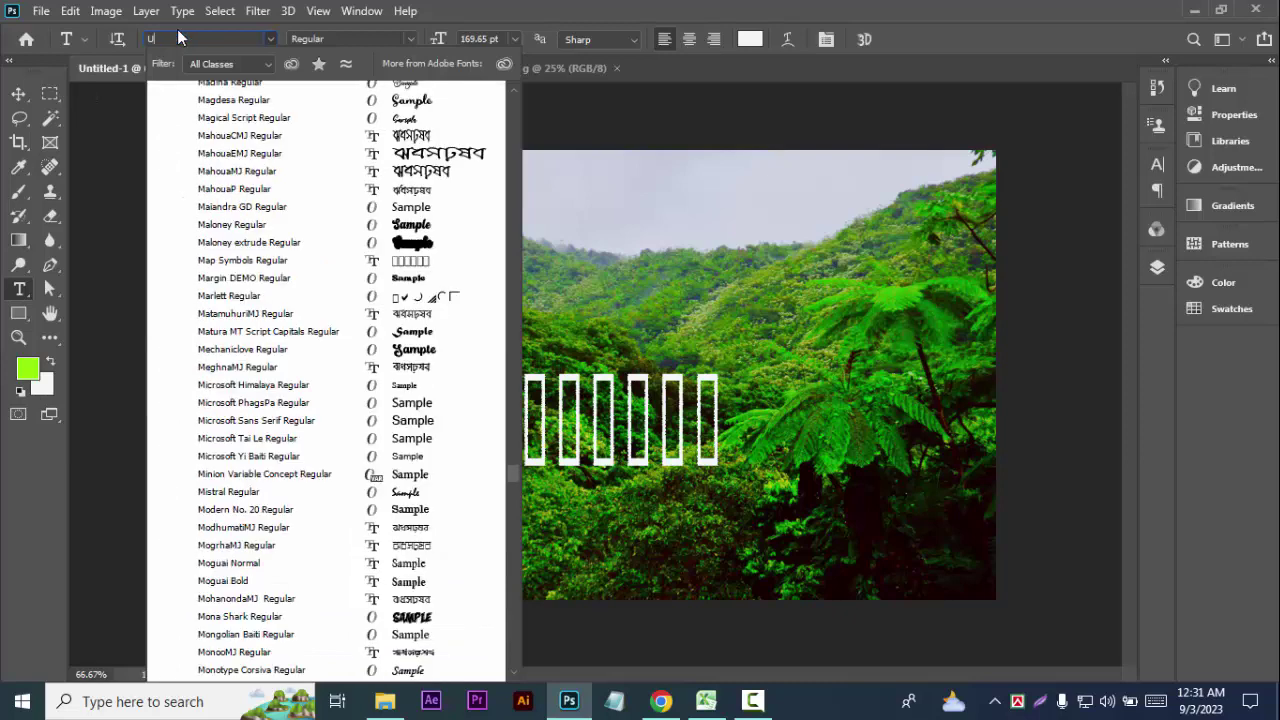
{"action": "type", "text": "u"}
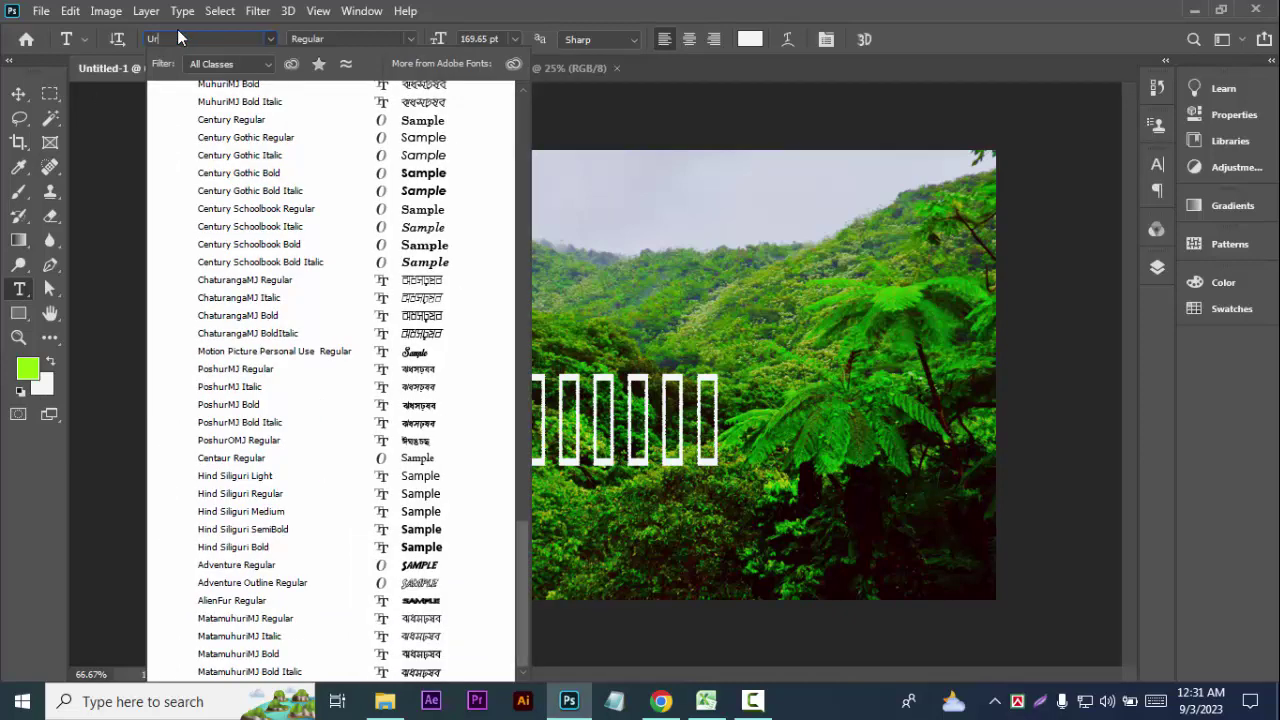
{"action": "type", "text": "ban Jungle"}
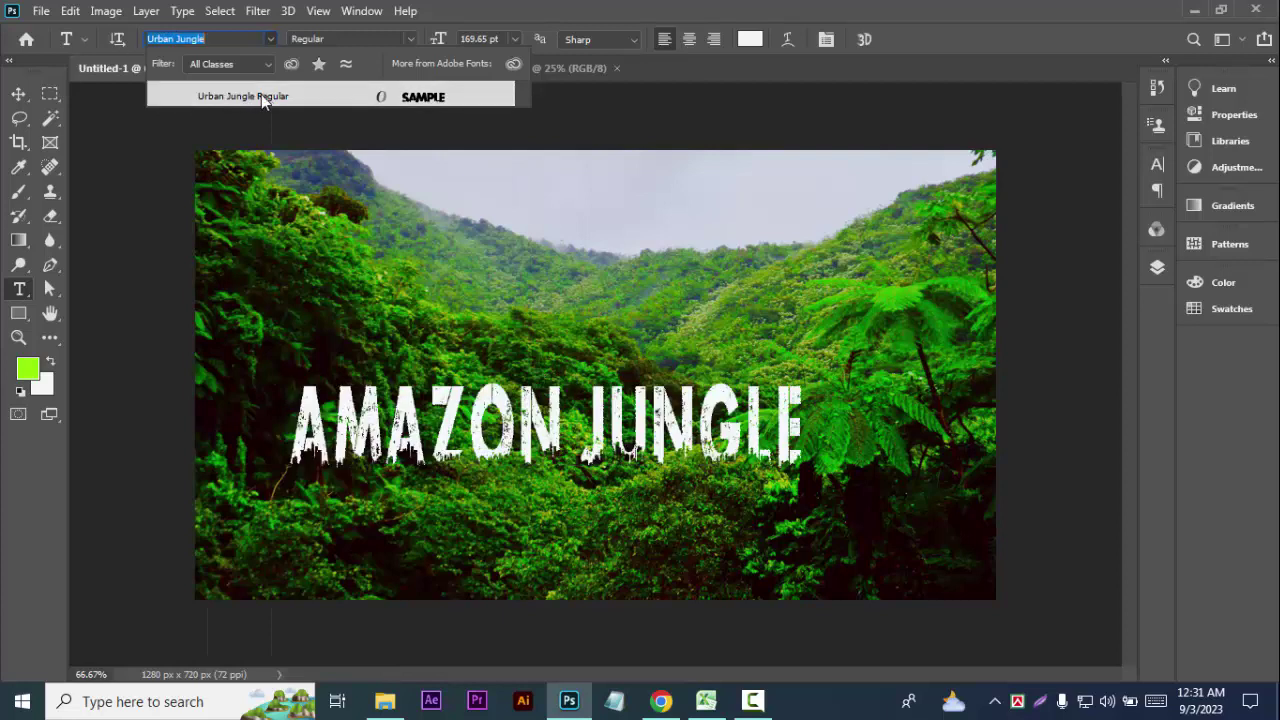
{"action": "left_click", "coordinate": [261, 94]}
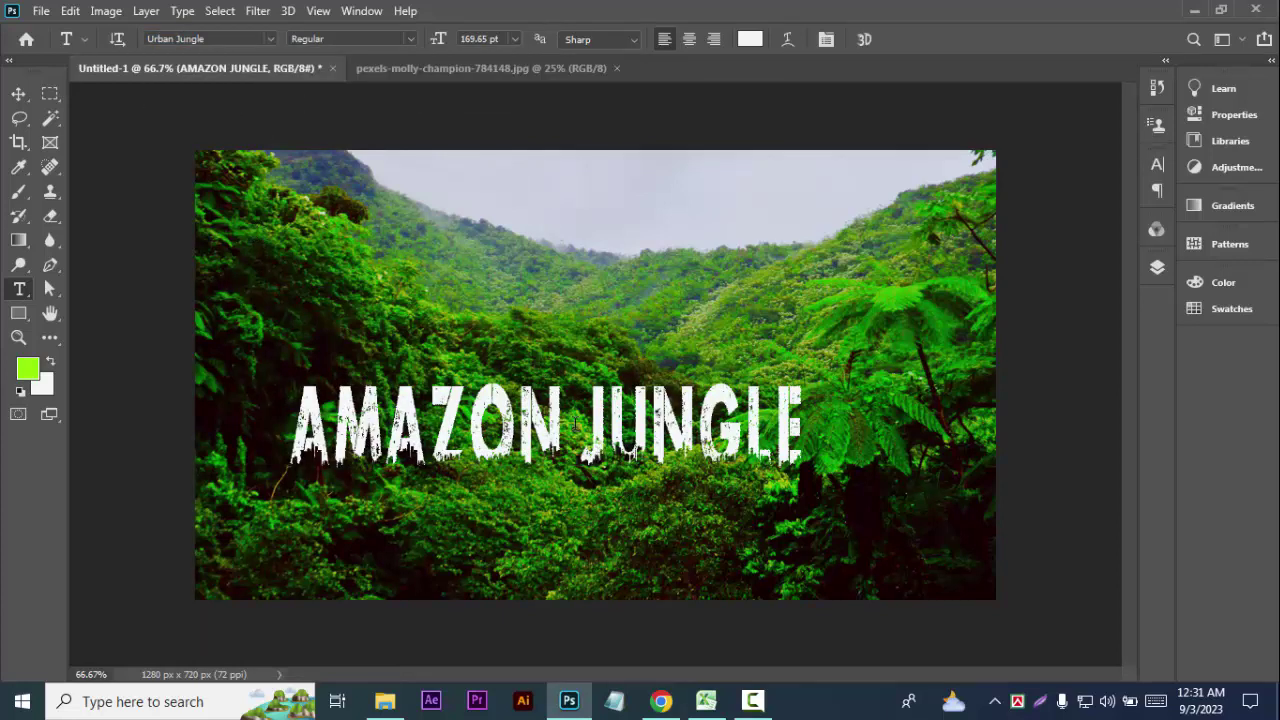
{"action": "left_click", "coordinate": [18, 94]}
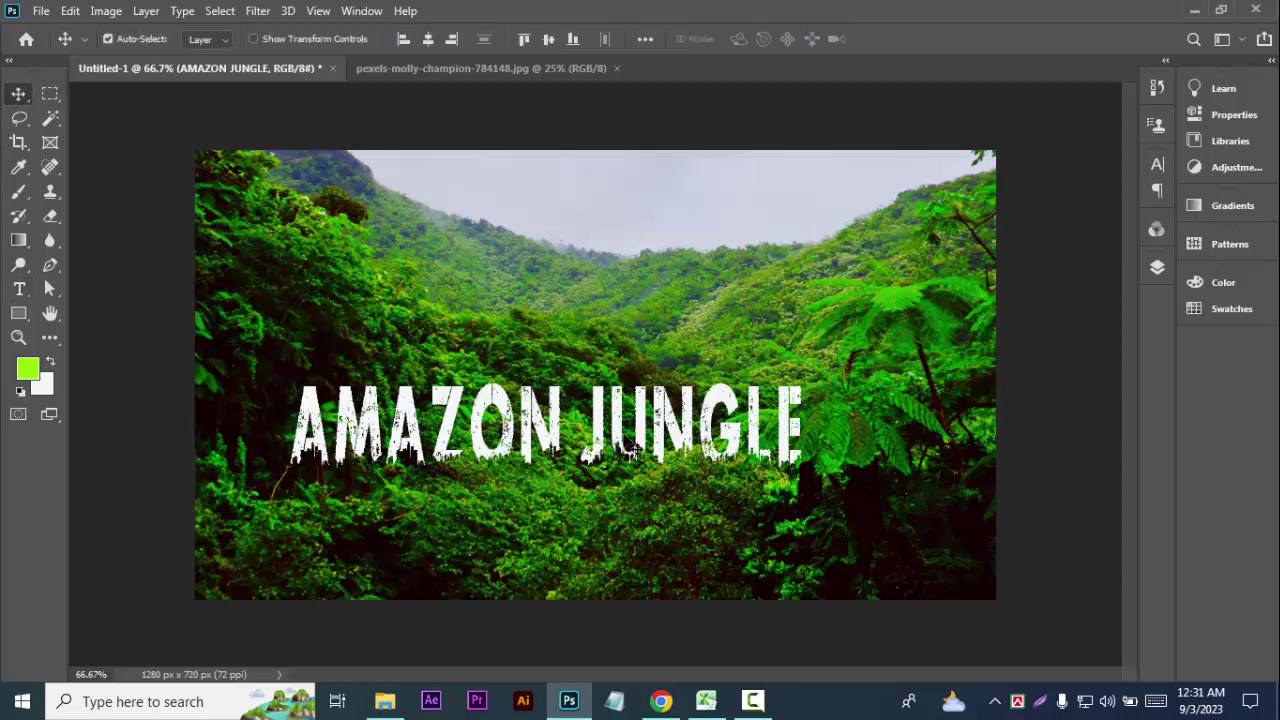
Drag the AMAZON JUNGLE heading about 64 px lower, just below the photo's centre
{"action": "left_click_drag", "start_coordinate": [639, 451], "coordinate": [642, 481]}
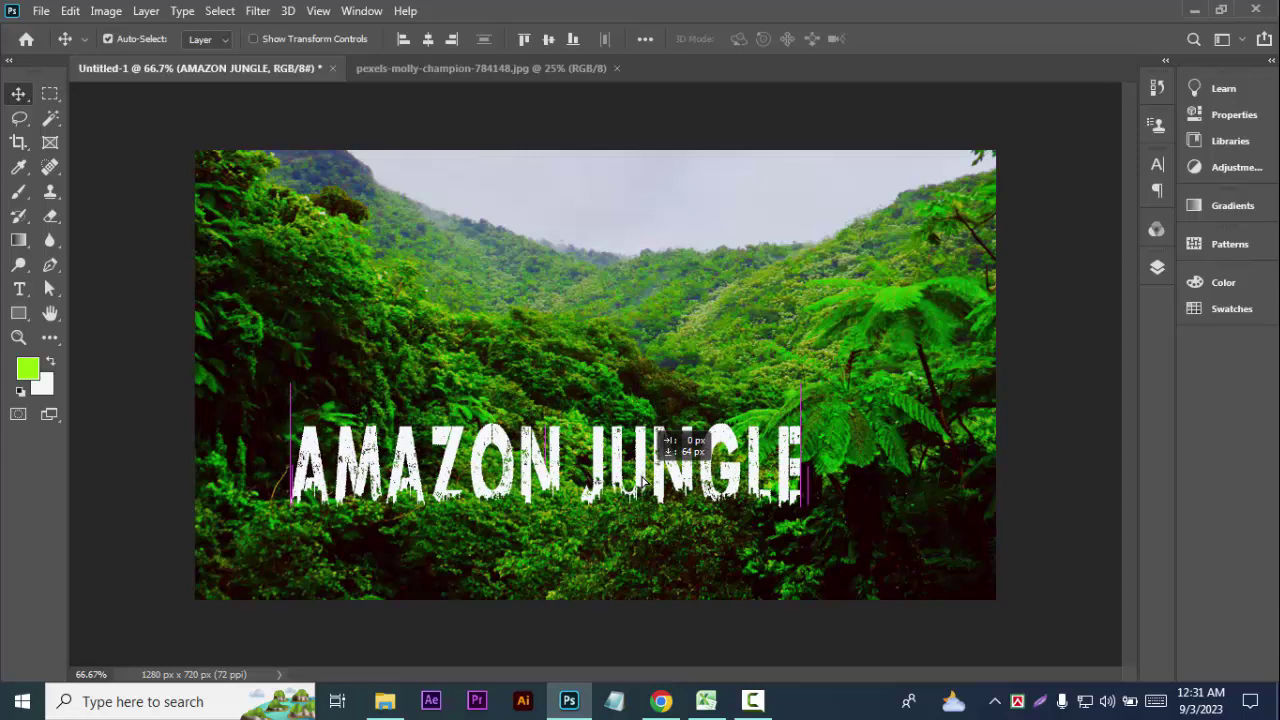
{"action": "left_click_drag", "start_coordinate": [642, 481], "coordinate": [642, 482]}
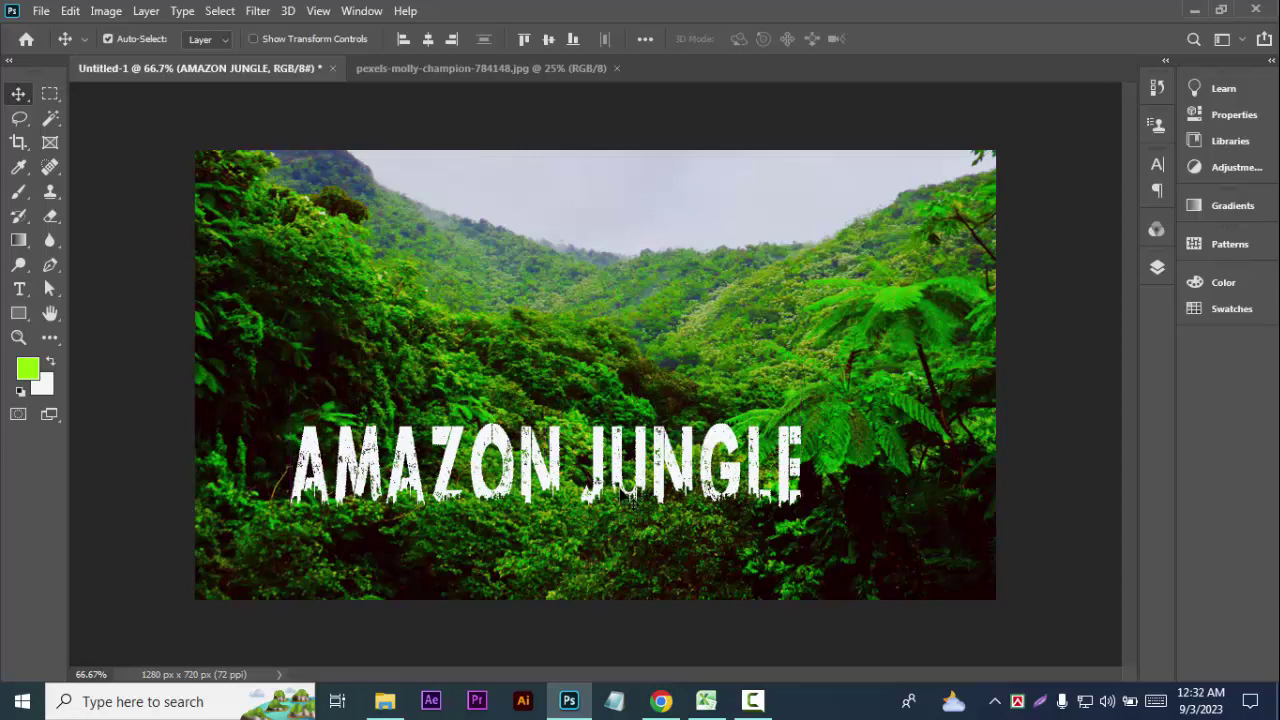
Free-transform the AMAZON JUNGLE heading wider and slightly shorter, then nudge it into place
{"action": "left_click", "coordinate": [69, 11]}
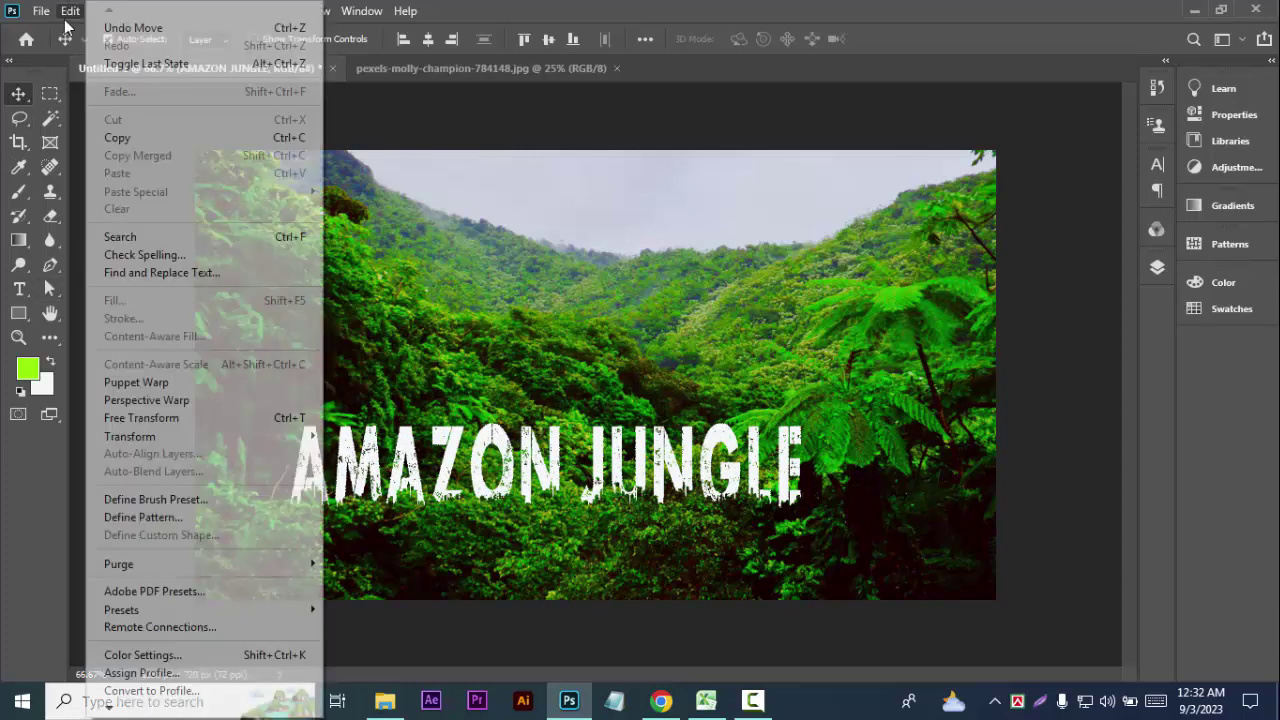
{"action": "left_click", "coordinate": [184, 420]}
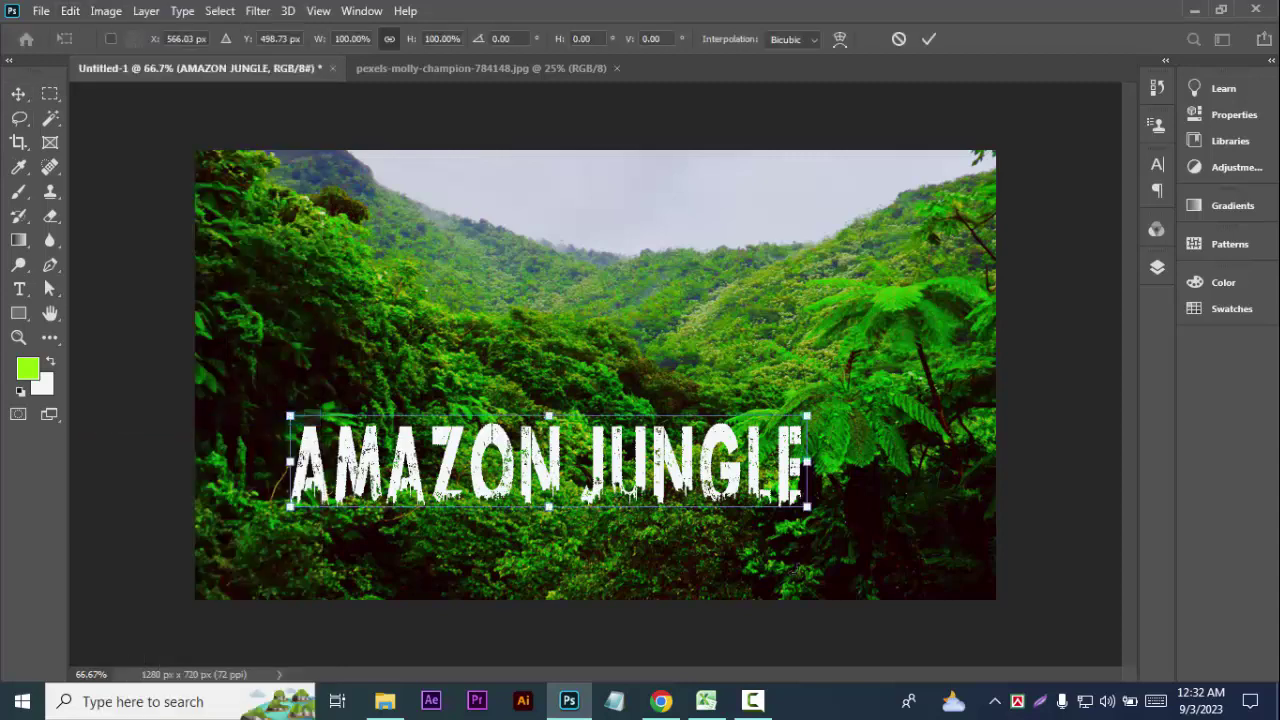
{"action": "left_click_drag", "start_coordinate": [810, 506], "coordinate": [830, 508]}
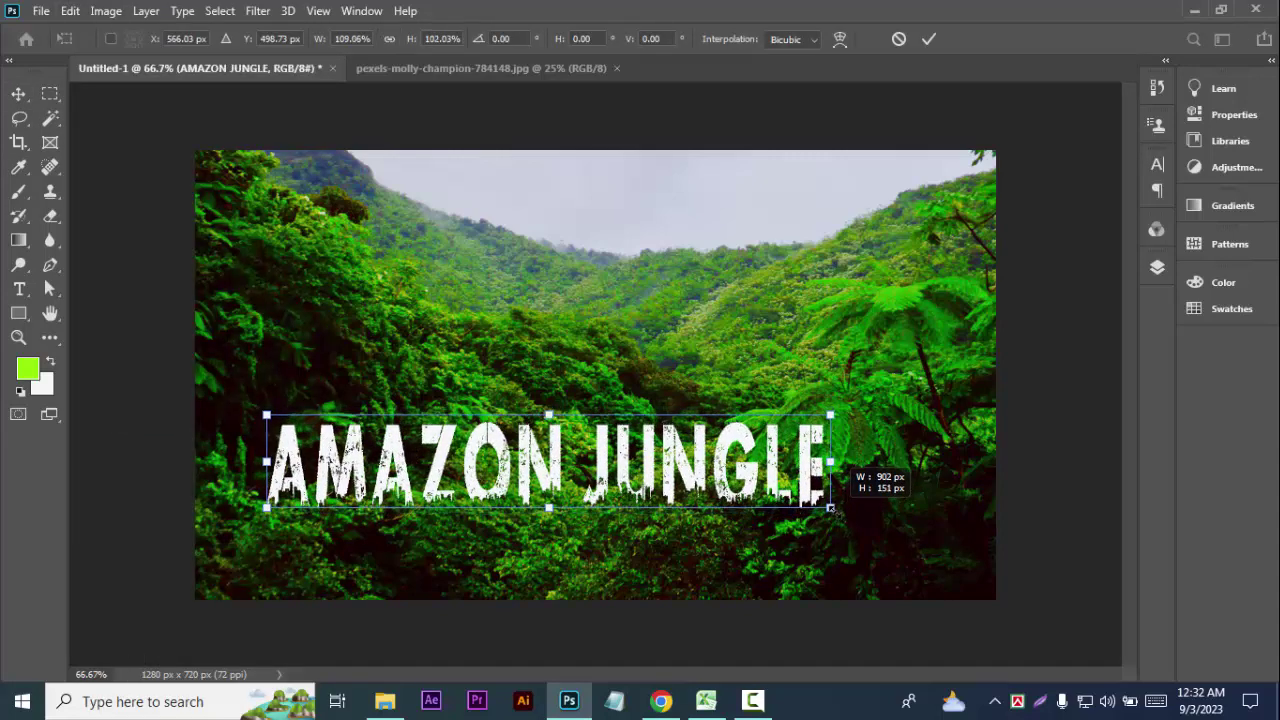
{"action": "left_click_drag", "start_coordinate": [830, 508], "coordinate": [834, 505]}
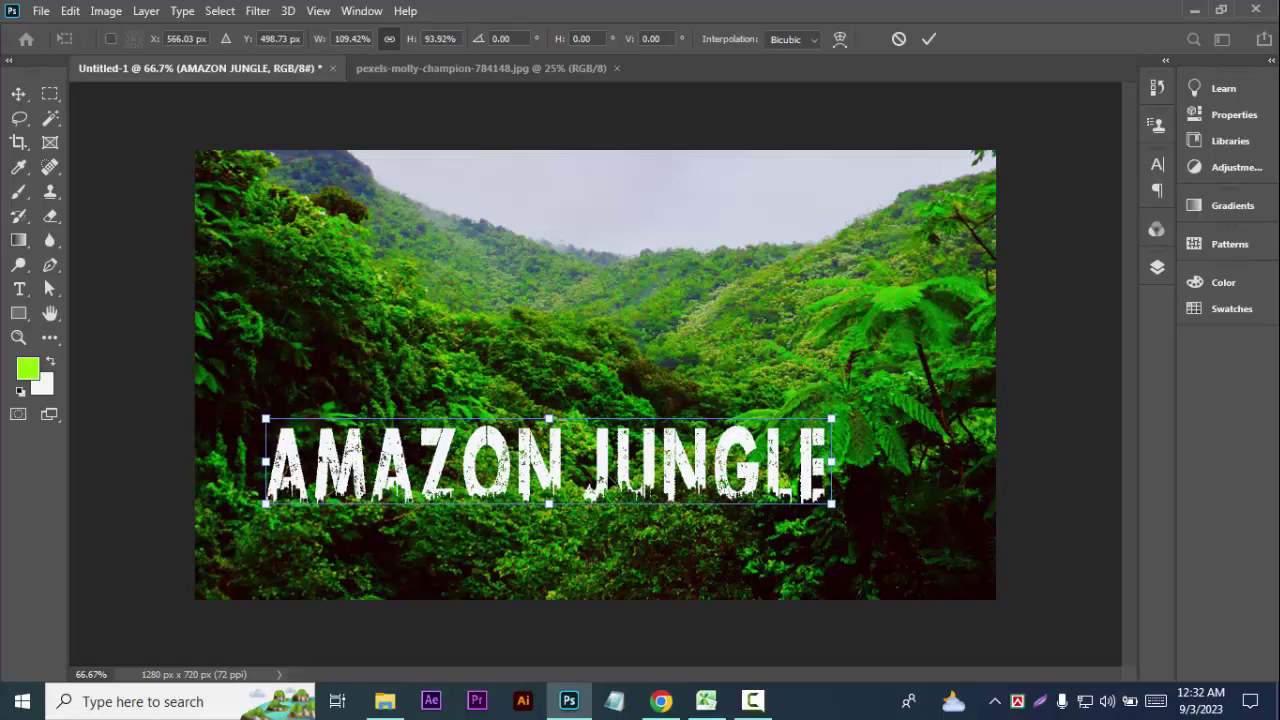
{"action": "mouse_move", "coordinate": [630, 472]}
{"action": "left_mouse_down"}
{"action": "mouse_move", "coordinate": [631, 485]}
{"action": "mouse_move", "coordinate": [654, 486]}
{"action": "left_mouse_up"}
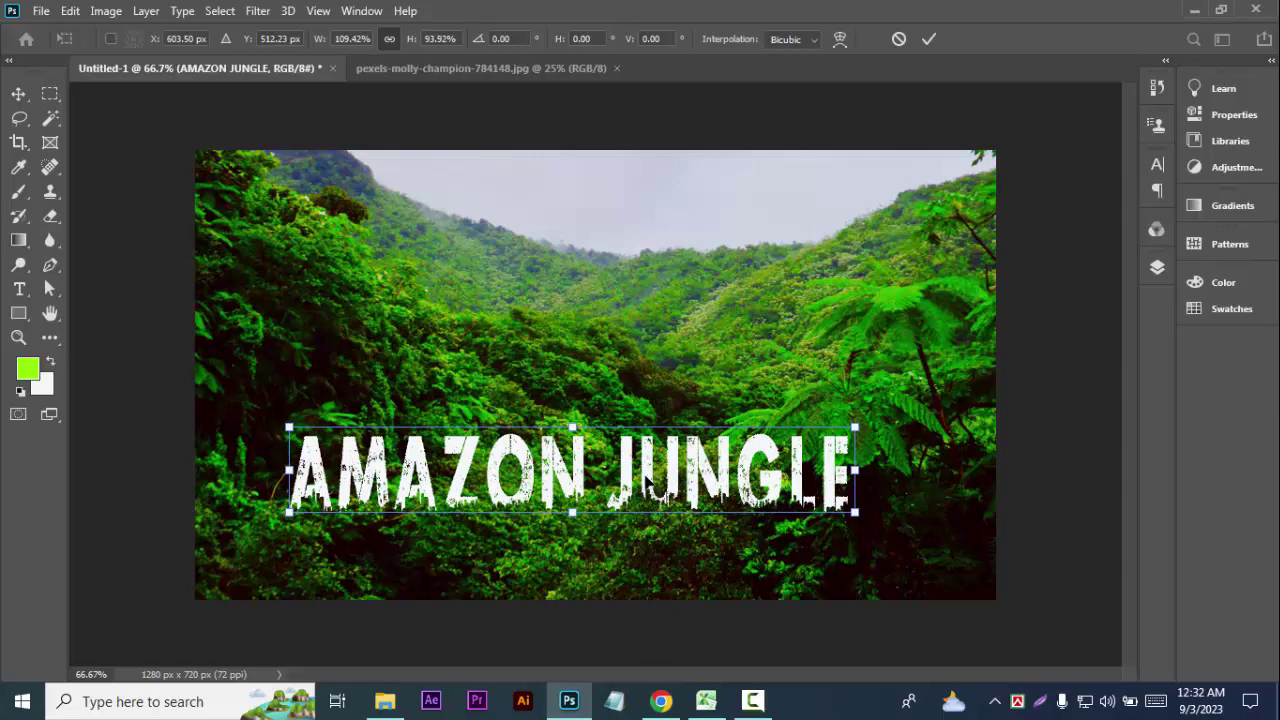
{"action": "left_click_drag", "start_coordinate": [646, 483], "coordinate": [642, 482]}
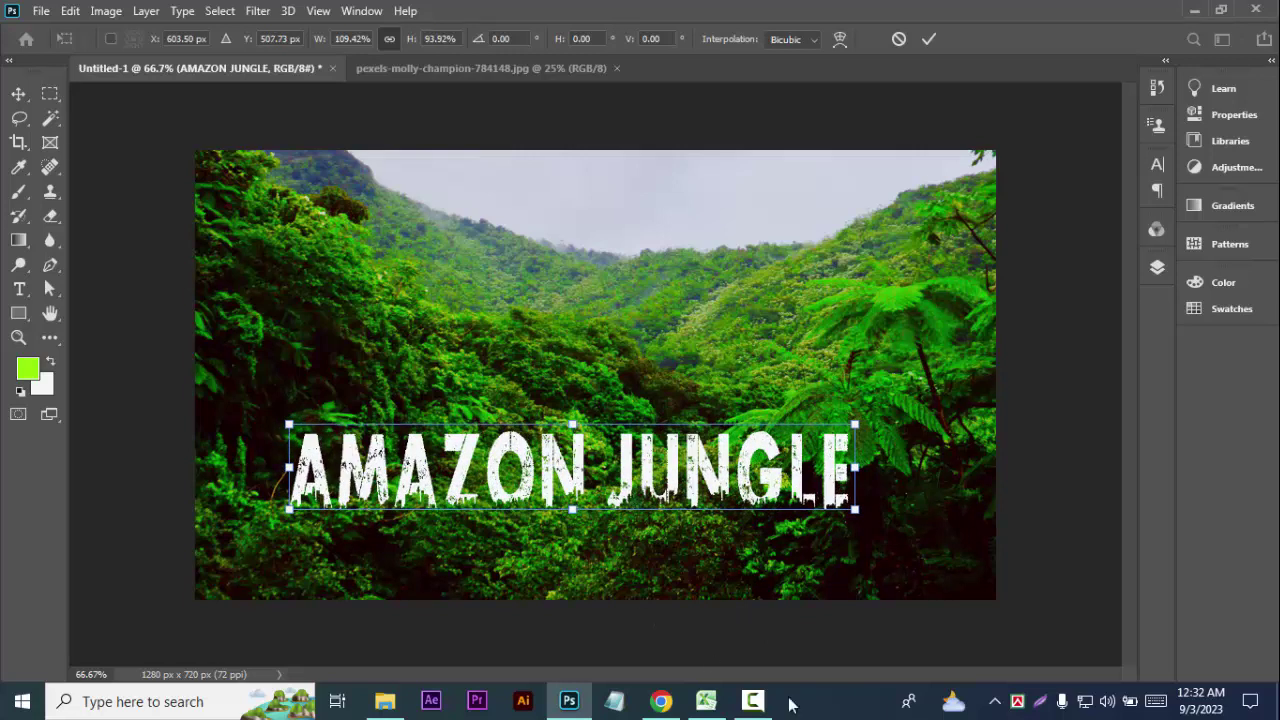
Apply the resize and add a Drop Shadow effect with 12 px distance to the text layer
{"action": "left_click", "coordinate": [1157, 267]}
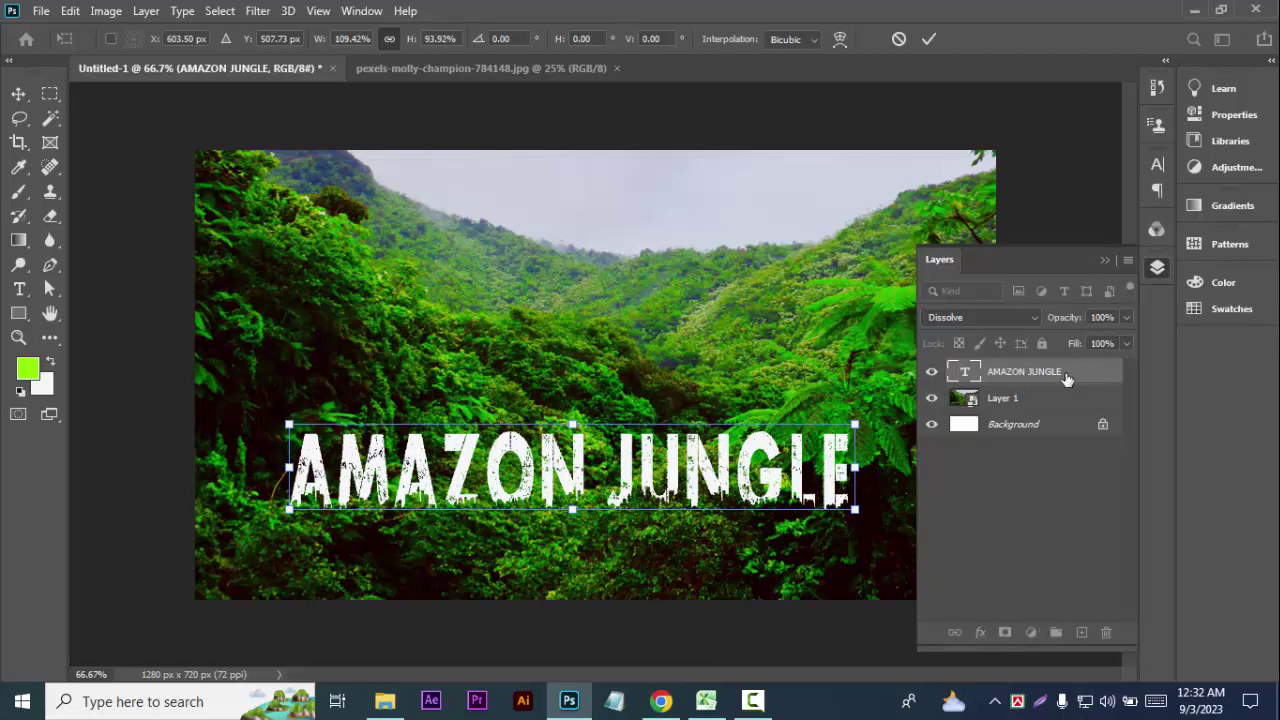
{"action": "left_click", "coordinate": [929, 39]}
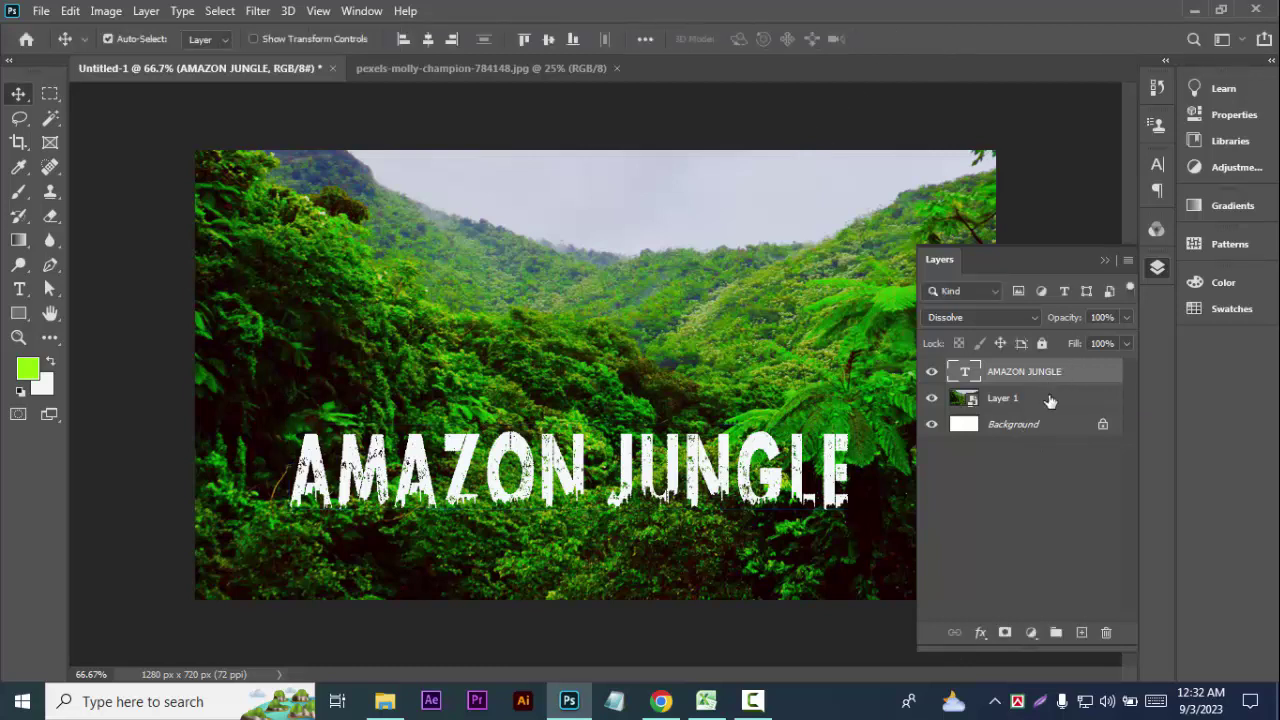
{"action": "left_click", "coordinate": [980, 632]}
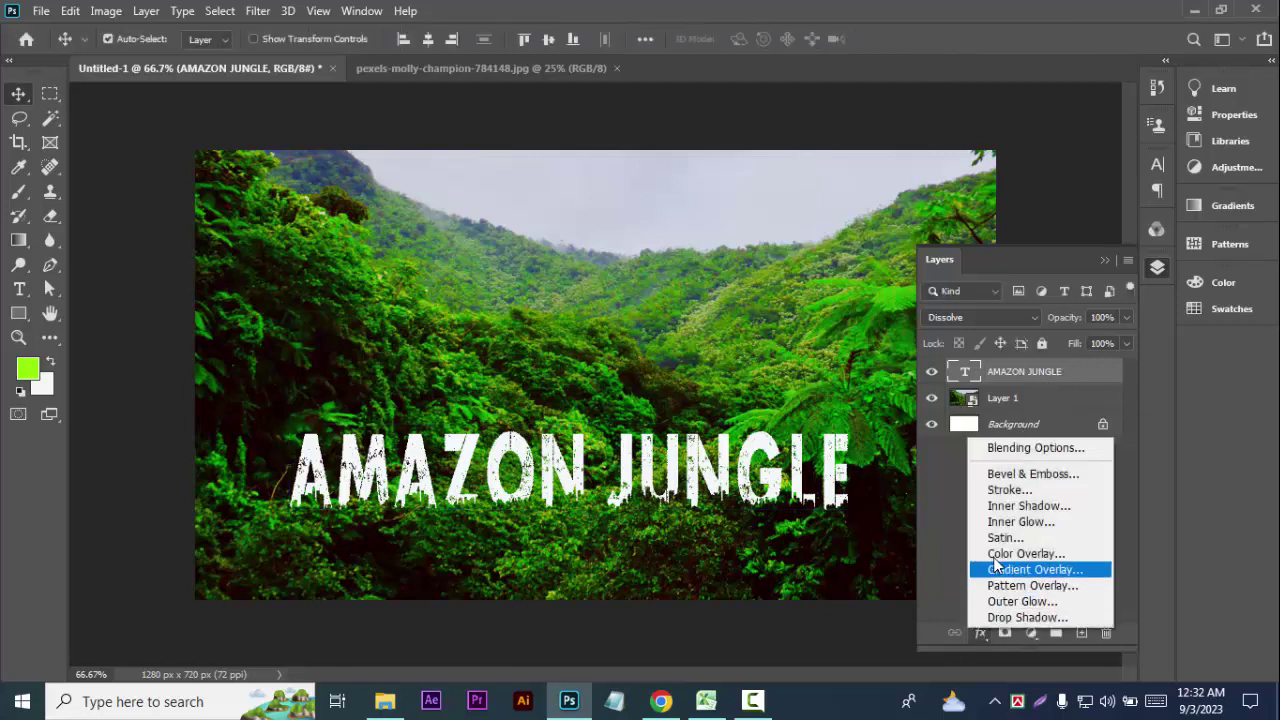
{"action": "left_click", "coordinate": [1003, 619]}
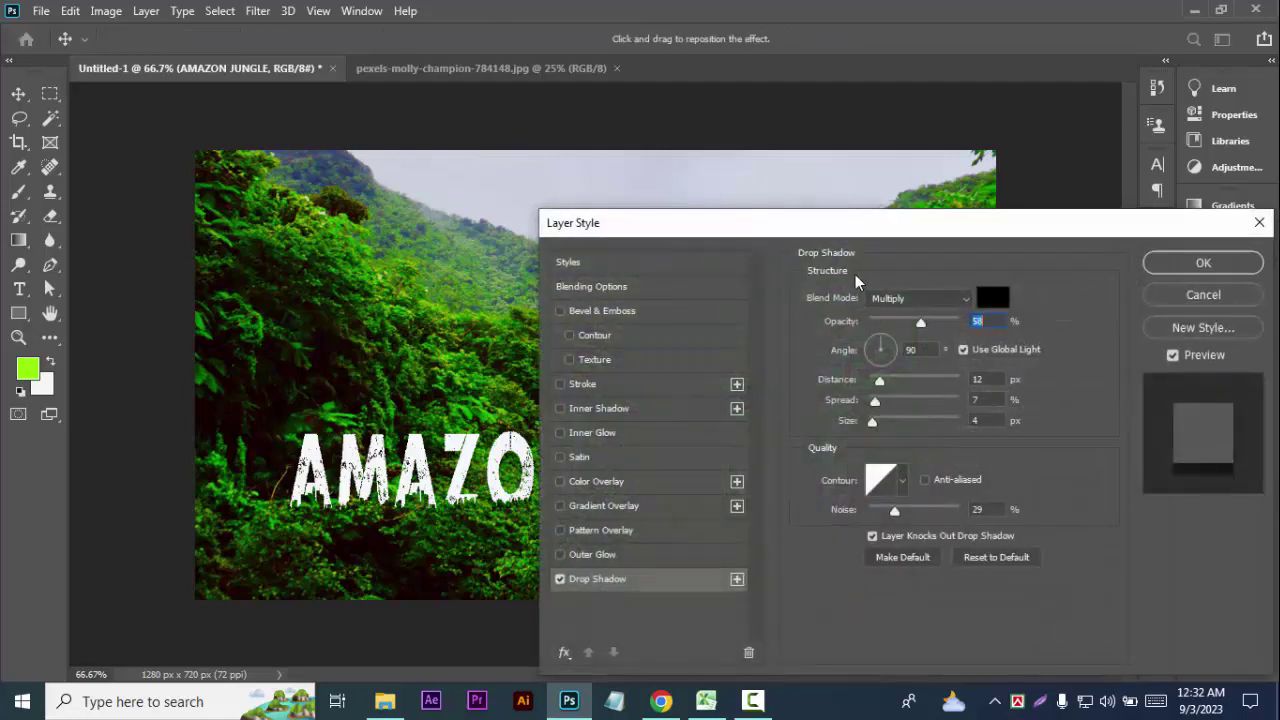
Apply a Drop Shadow with 125° angle, 80% opacity and 12 px distance to the text
{"action": "left_click_drag", "start_coordinate": [846, 230], "coordinate": [944, 93]}
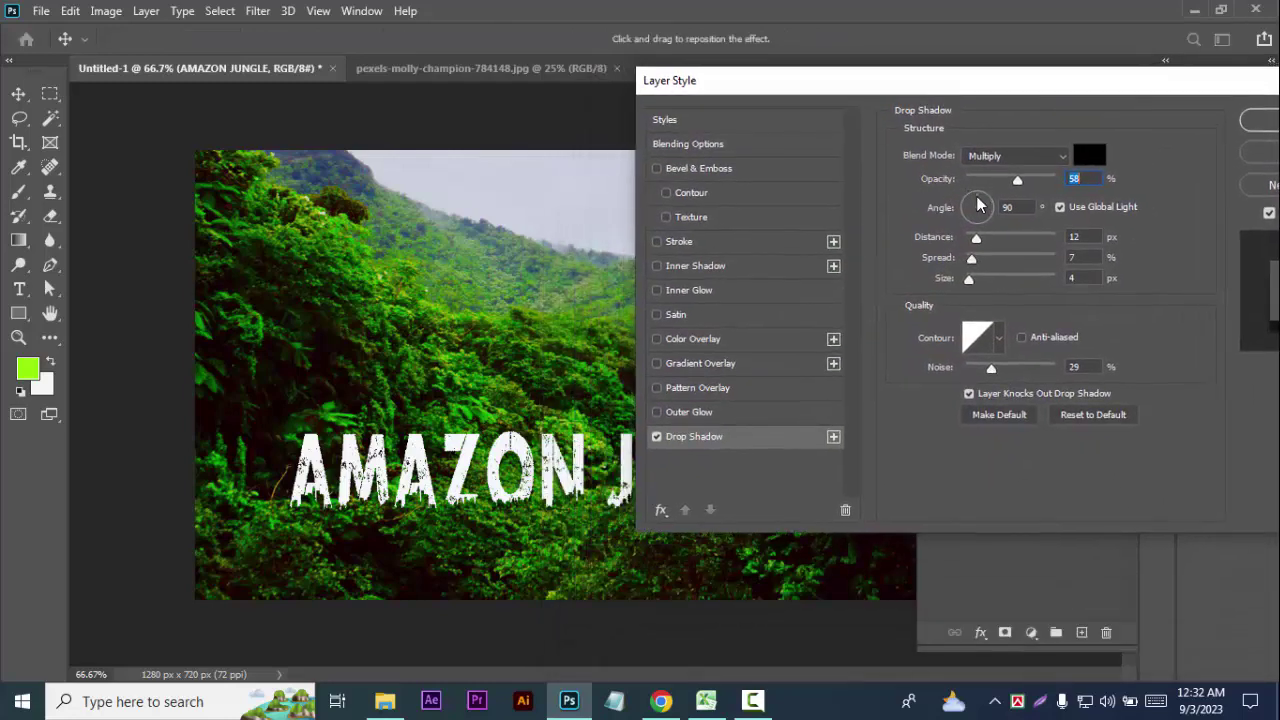
{"action": "left_click_drag", "start_coordinate": [978, 205], "coordinate": [968, 207]}
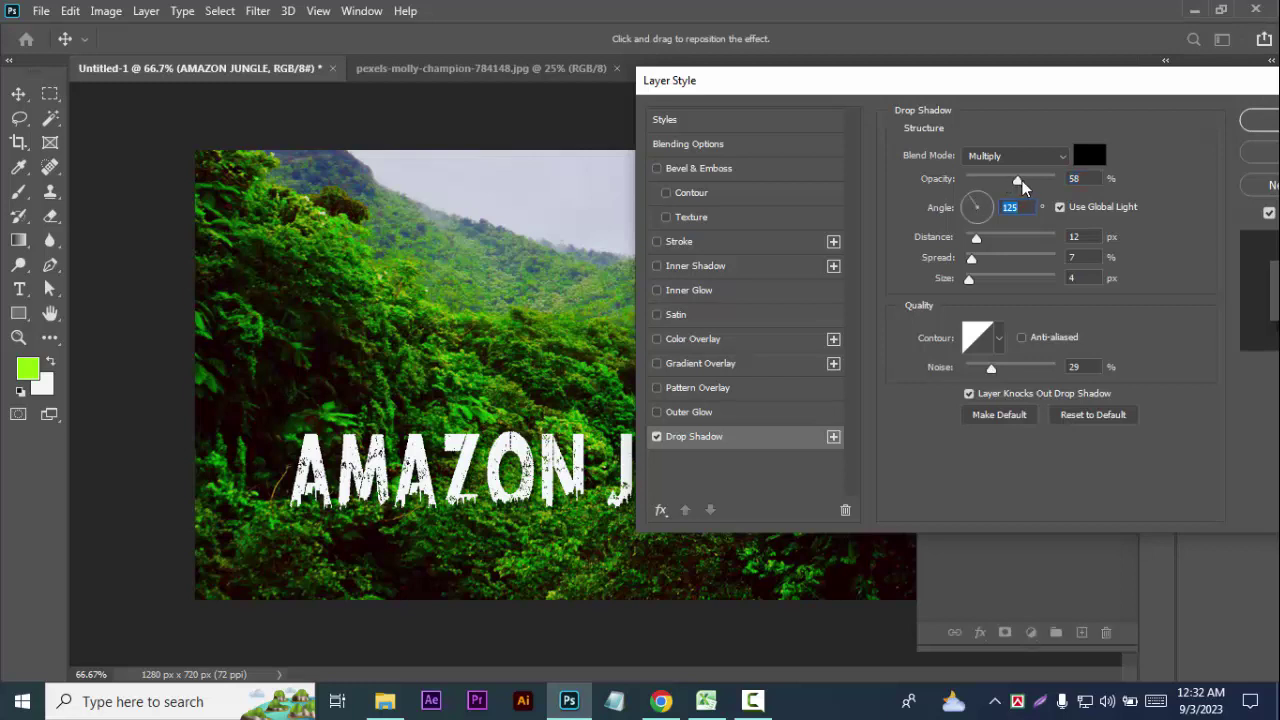
{"action": "mouse_move", "coordinate": [1019, 182]}
{"action": "left_mouse_down"}
{"action": "mouse_move", "coordinate": [1046, 183]}
{"action": "mouse_move", "coordinate": [1034, 196]}
{"action": "left_mouse_up"}
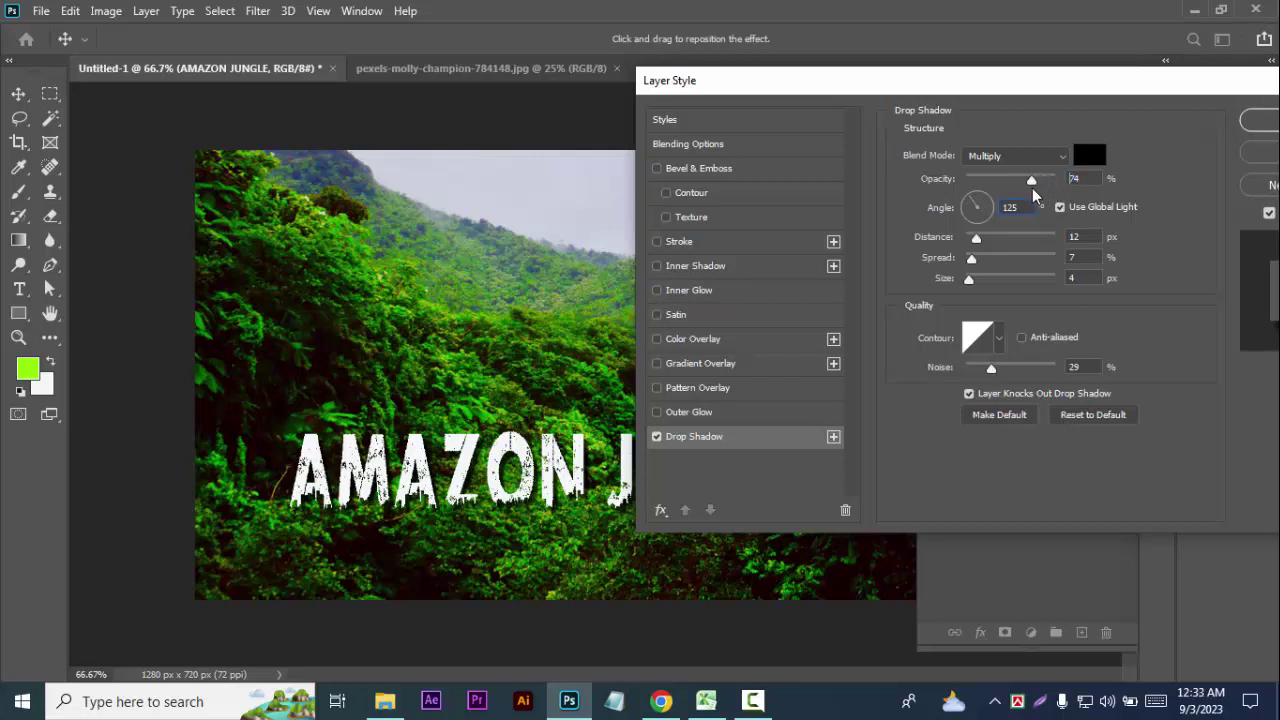
{"action": "left_click_drag", "start_coordinate": [1034, 196], "coordinate": [1024, 196]}
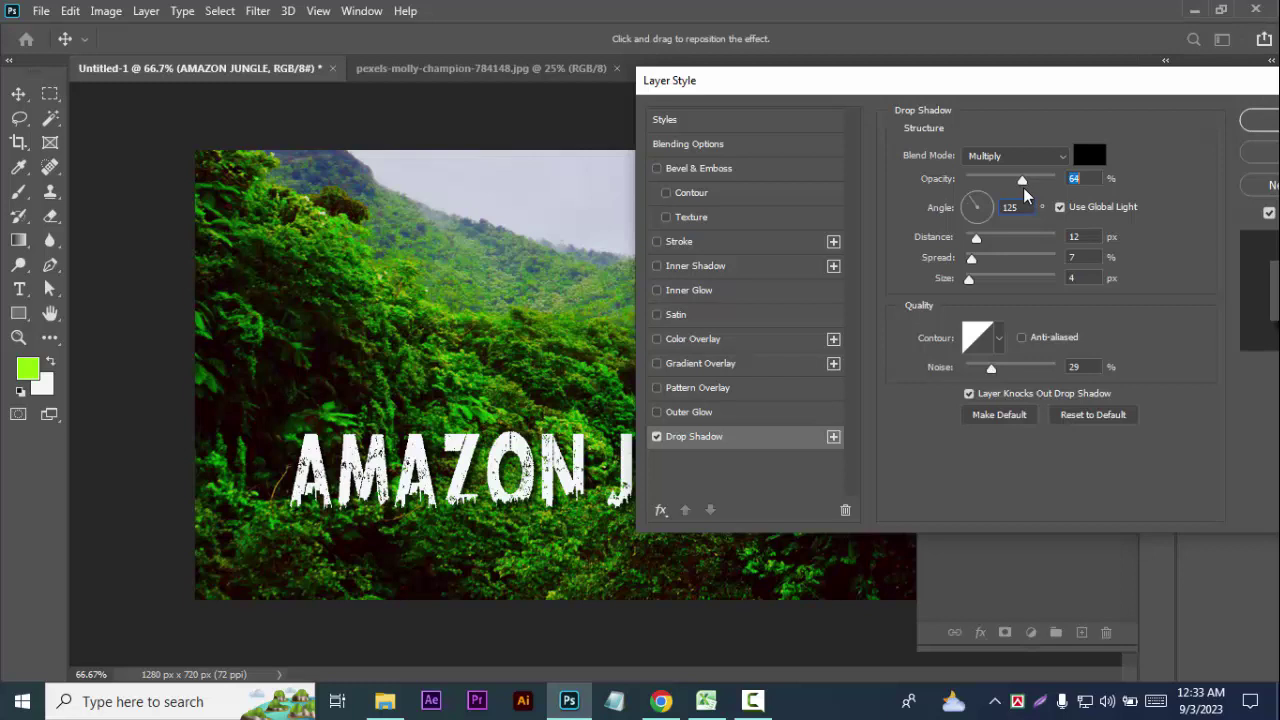
{"action": "left_click_drag", "start_coordinate": [977, 240], "coordinate": [974, 241]}
{"action": "left_click_drag", "start_coordinate": [1022, 182], "coordinate": [1041, 190]}
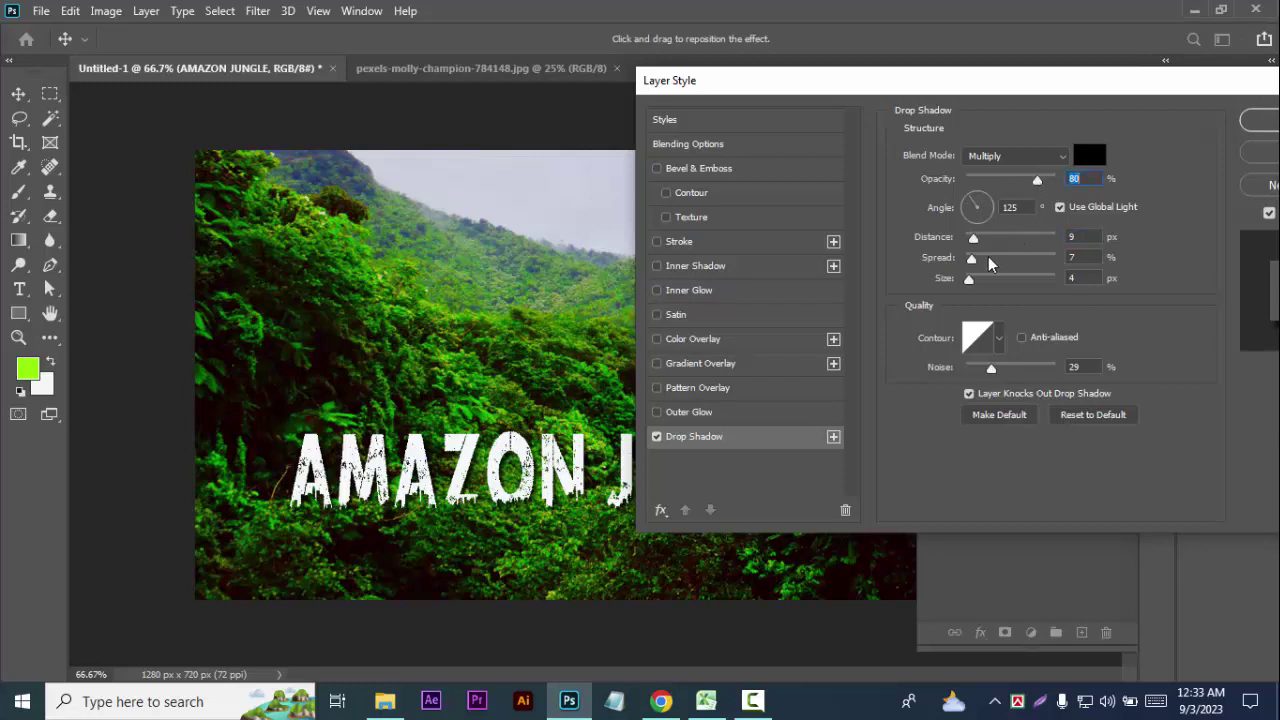
{"action": "left_click_drag", "start_coordinate": [975, 247], "coordinate": [979, 247]}
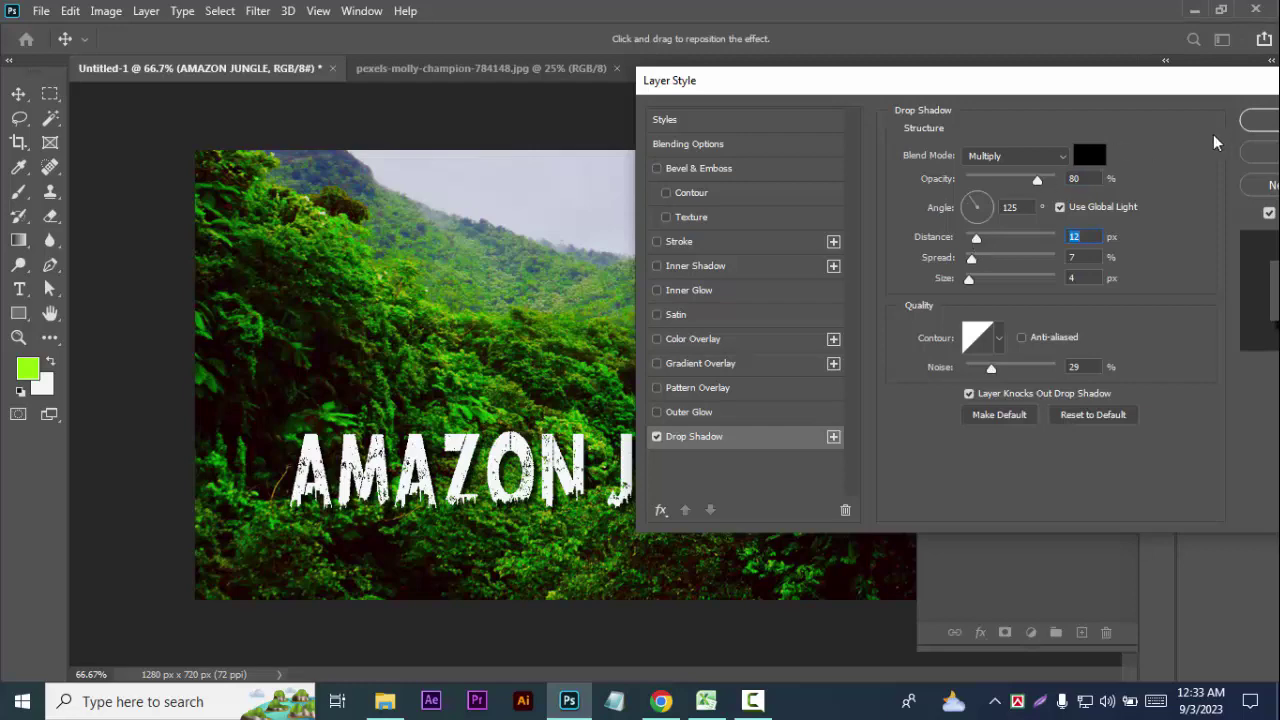
{"action": "left_click", "coordinate": [1264, 123]}
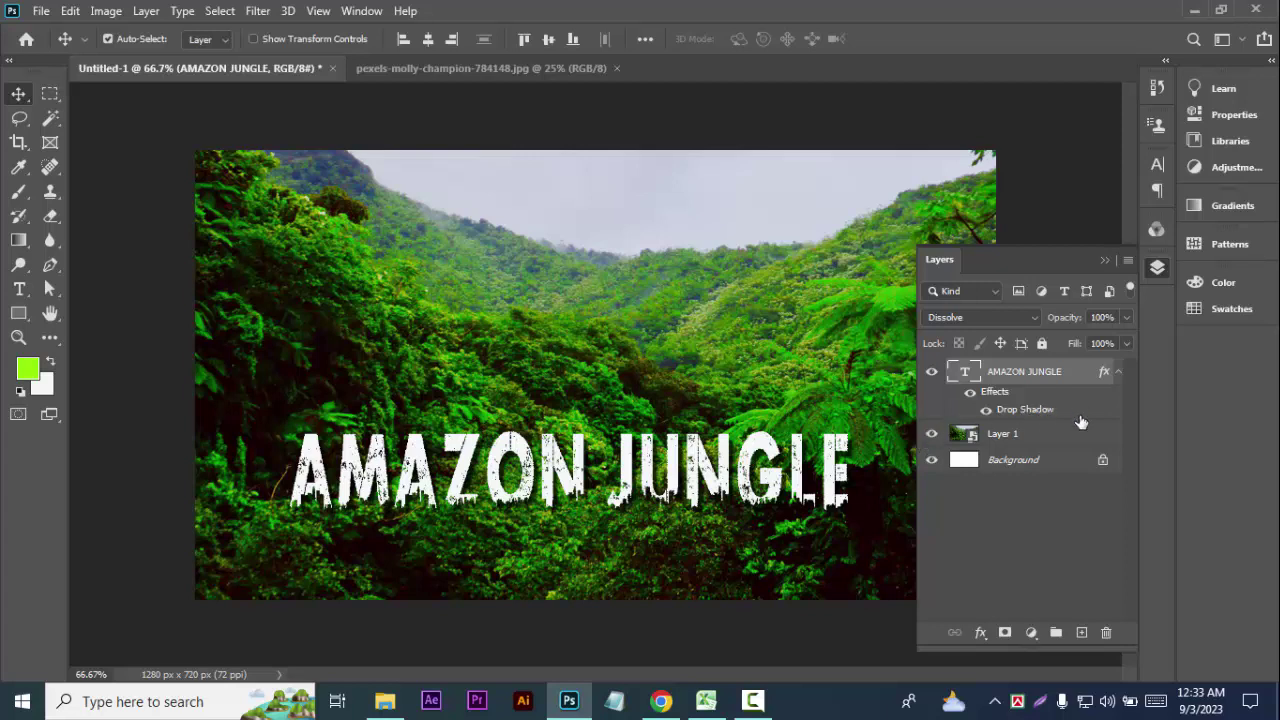
Collapse the Layers panel and open Save for Web (Legacy) with a maximum-quality JPEG preview
{"action": "left_click", "coordinate": [1104, 260]}
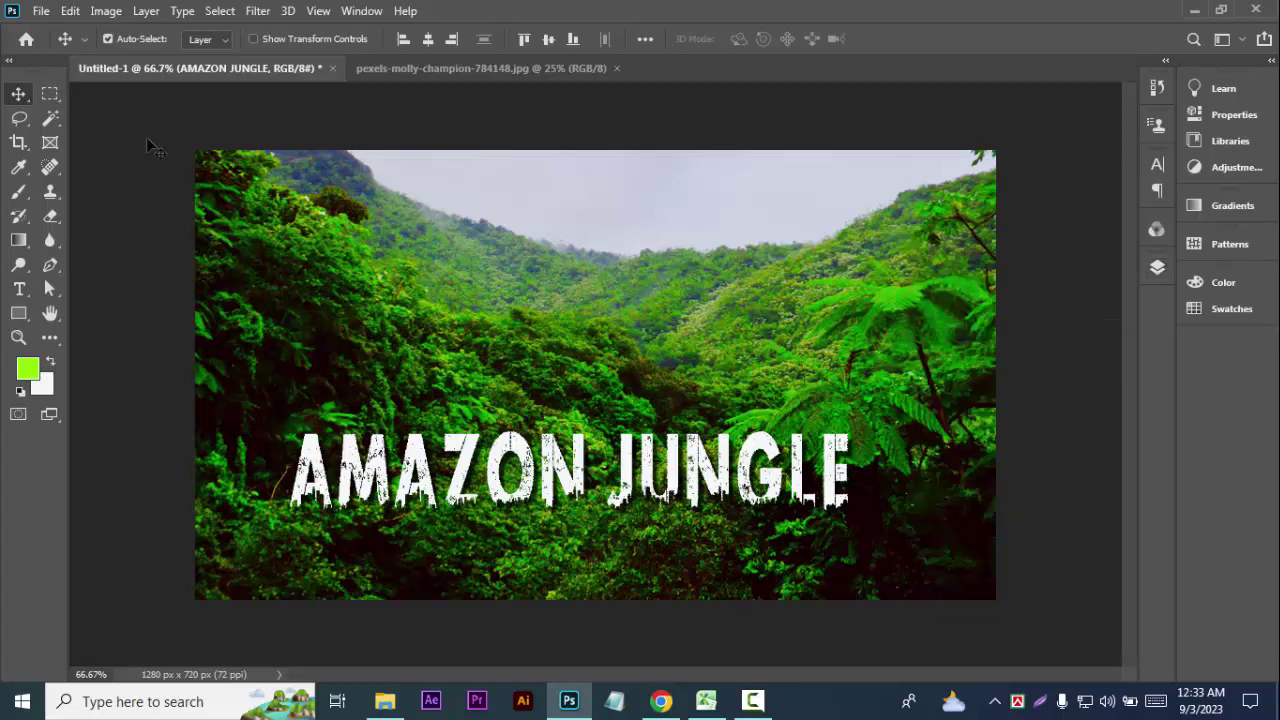
{"action": "left_click", "coordinate": [41, 11]}
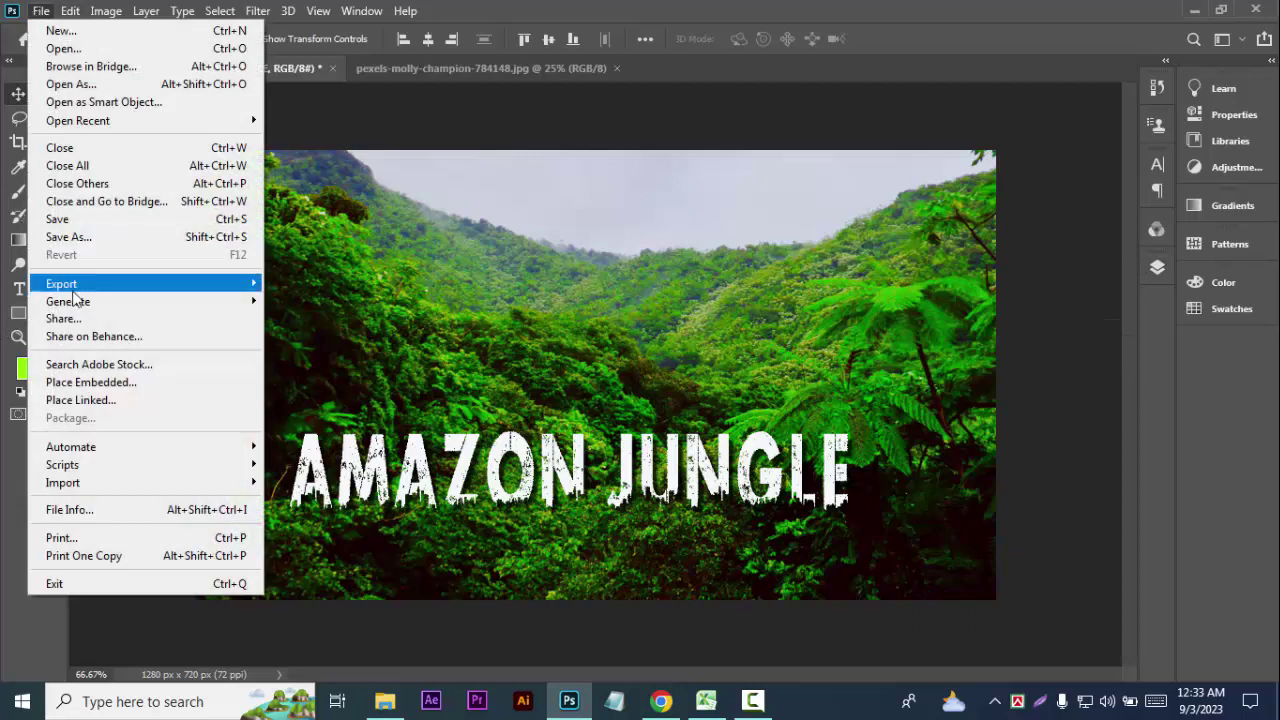
{"action": "mouse_move", "coordinate": [61, 284]}
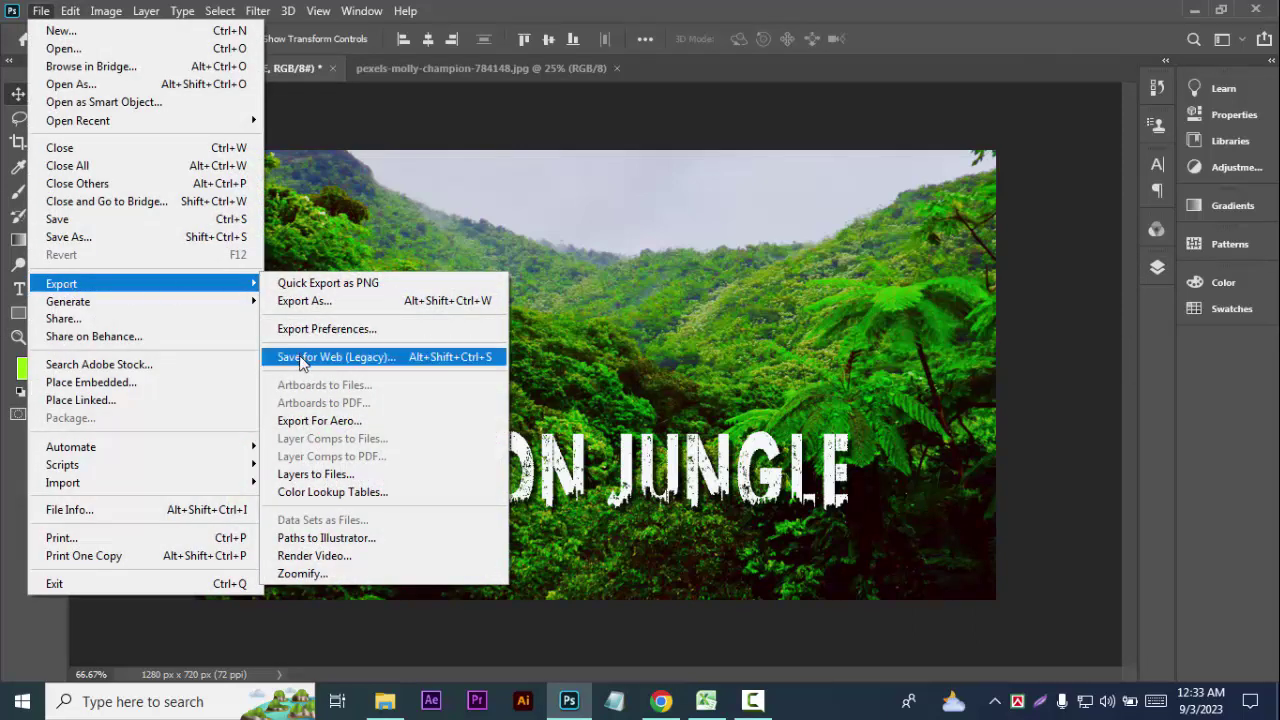
{"action": "left_click", "coordinate": [301, 359]}
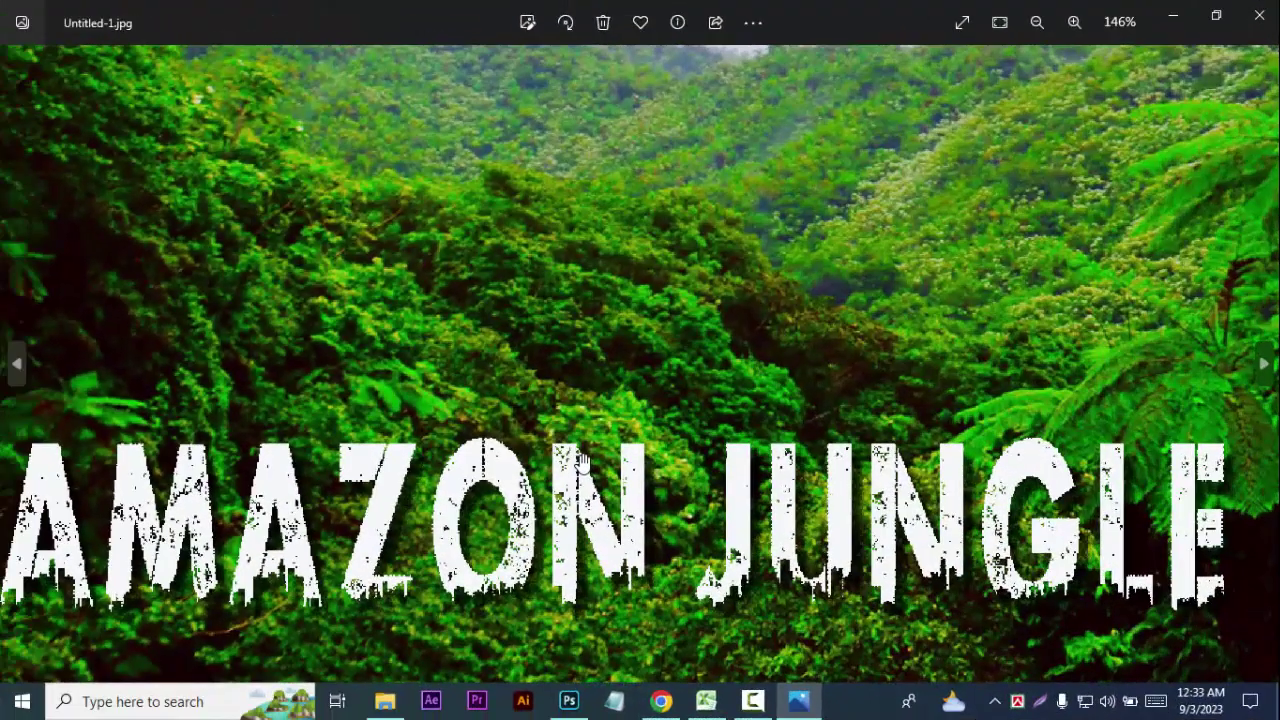
Zoom out in Windows Photos until the whole Untitled-1.jpg design fits the window
{"action": "scroll", "coordinate": [582, 461], "scroll_direction": "down", "scroll_amount": 1}
{"action": "scroll", "coordinate": [580, 475], "scroll_direction": "down", "scroll_amount": 1}
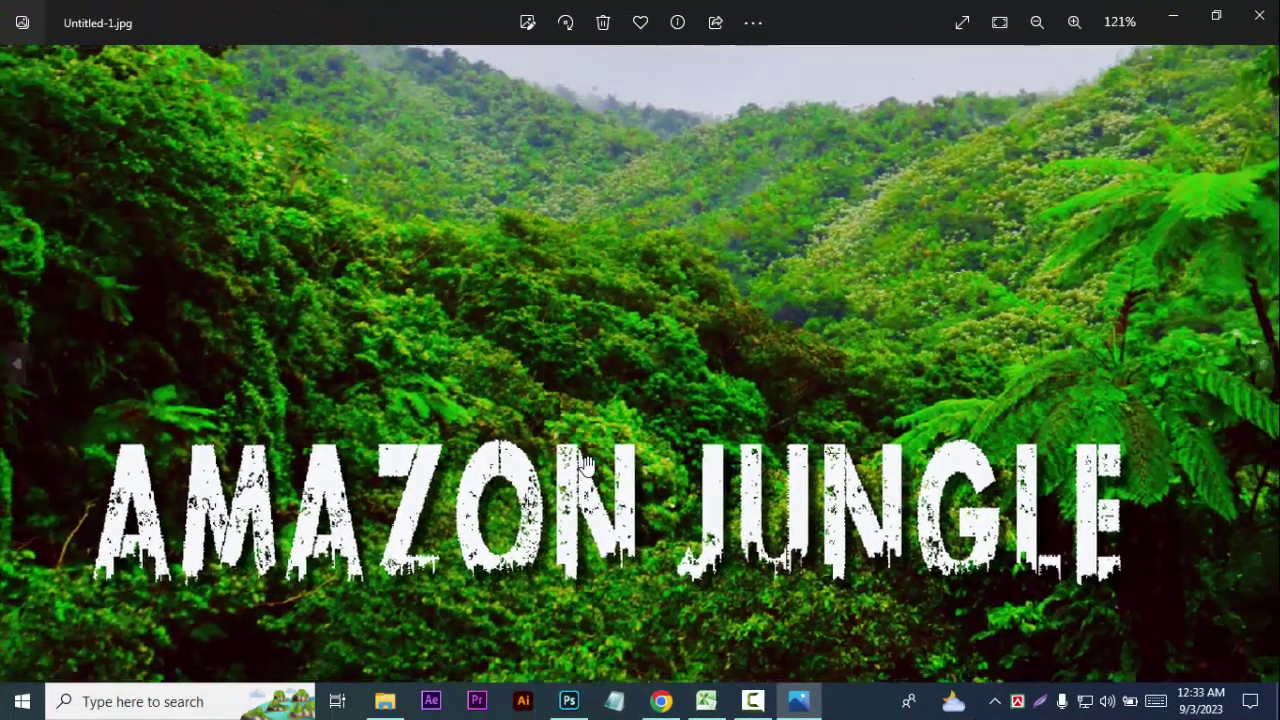
{"action": "scroll", "coordinate": [576, 500], "scroll_direction": "down", "scroll_amount": 2}
{"action": "scroll", "coordinate": [575, 510], "scroll_direction": "down", "scroll_amount": 1}
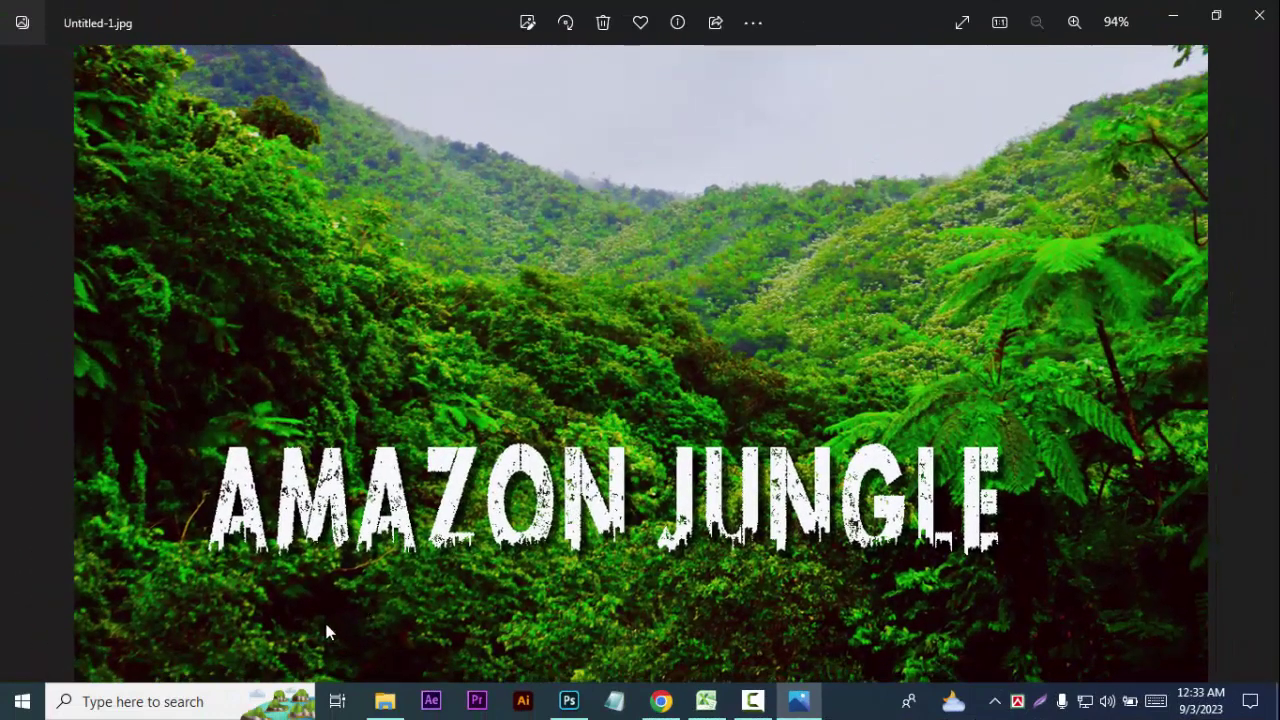